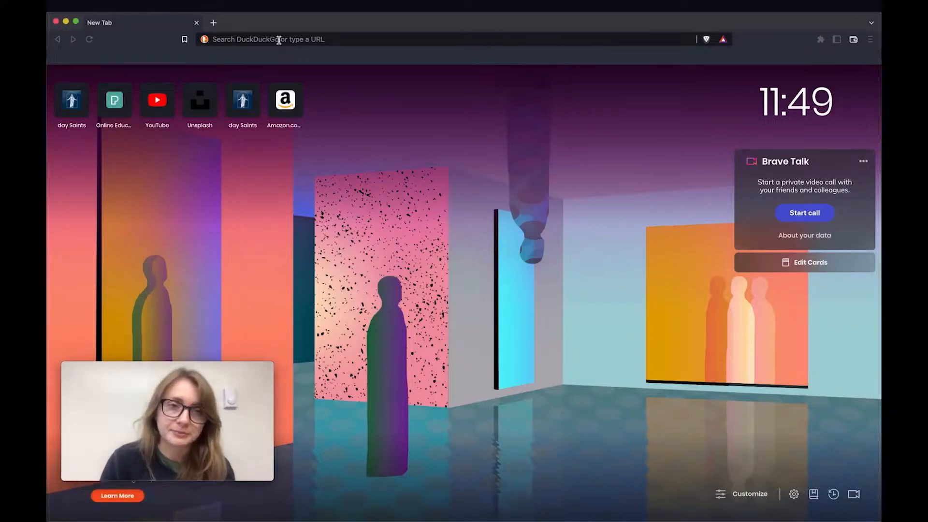
# Load littleflowerpediatrics.com/wp-admin in Brave to bring up the WordPress login page
pyautogui.click(278, 39)
pyautogui.write('littleflowerpediatrics.com')
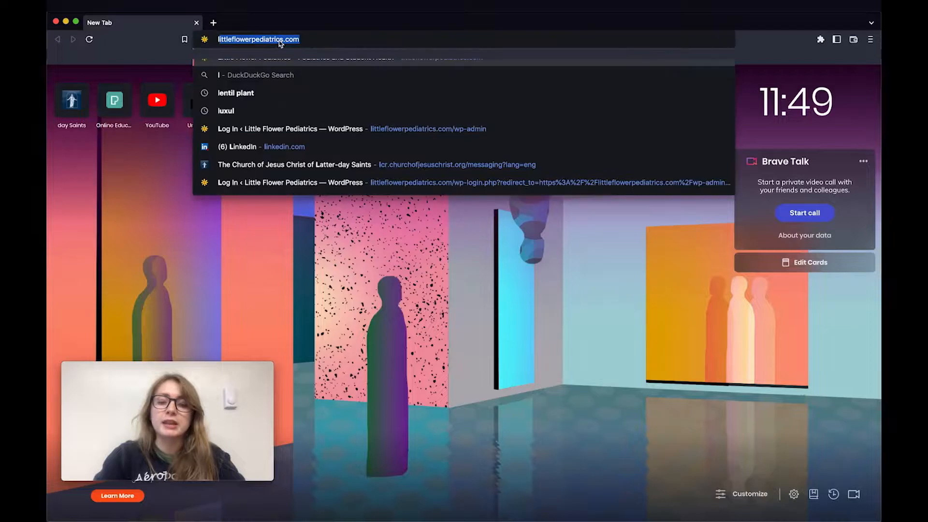
pyautogui.write('/')
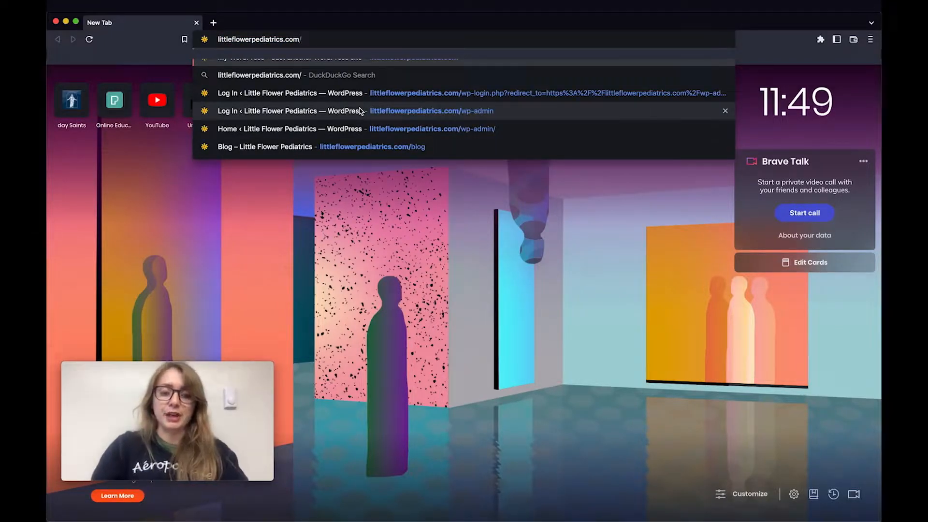
pyautogui.write('wp-')
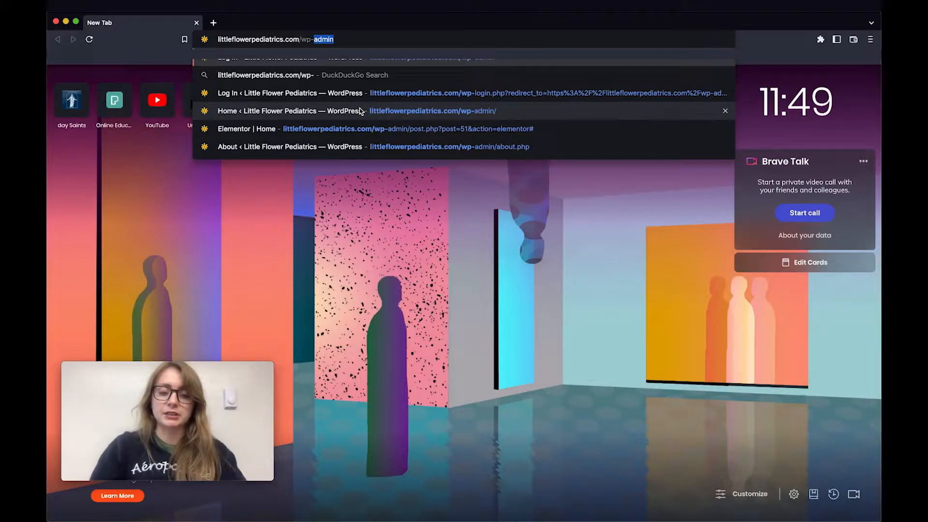
pyautogui.write('admin')
pyautogui.press('Return')
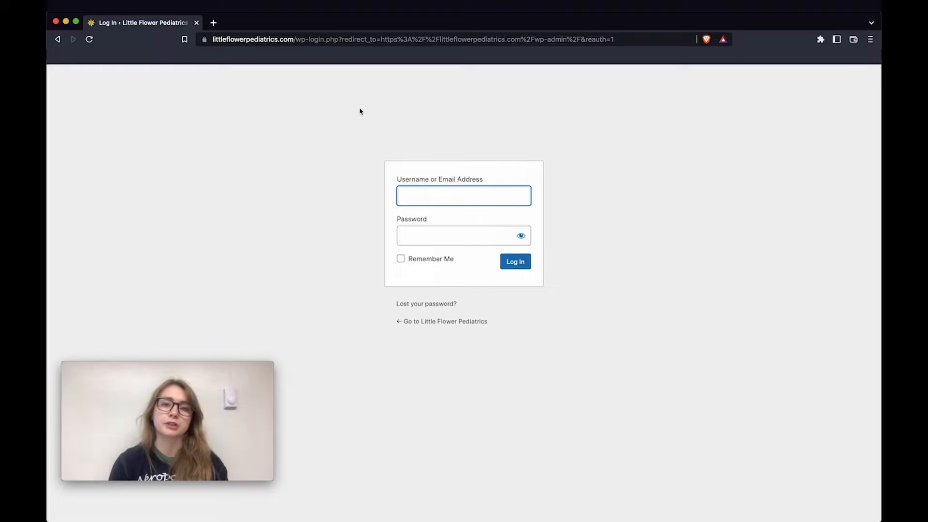
# Log in with the site's admin credentials, dismissing the saved-login suggestions, to reach the Dashboard
pyautogui.write('*')
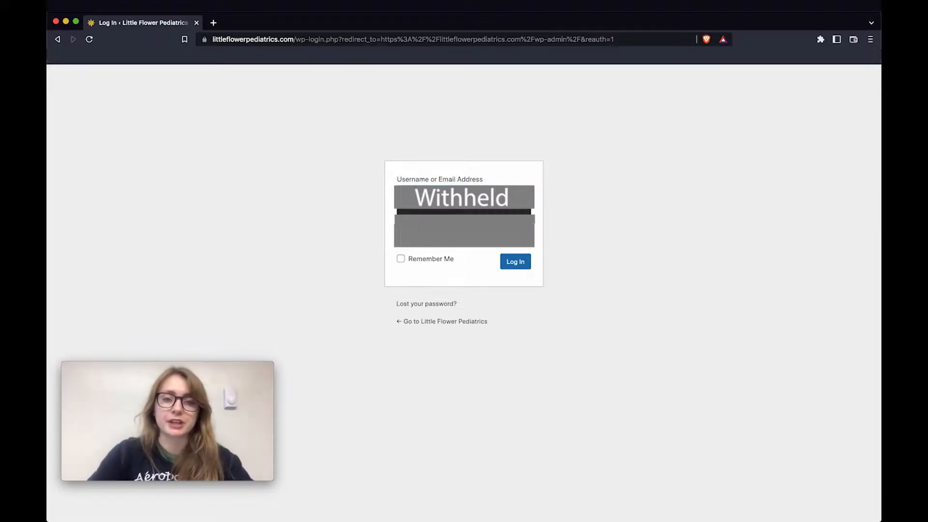
pyautogui.click(469, 222)
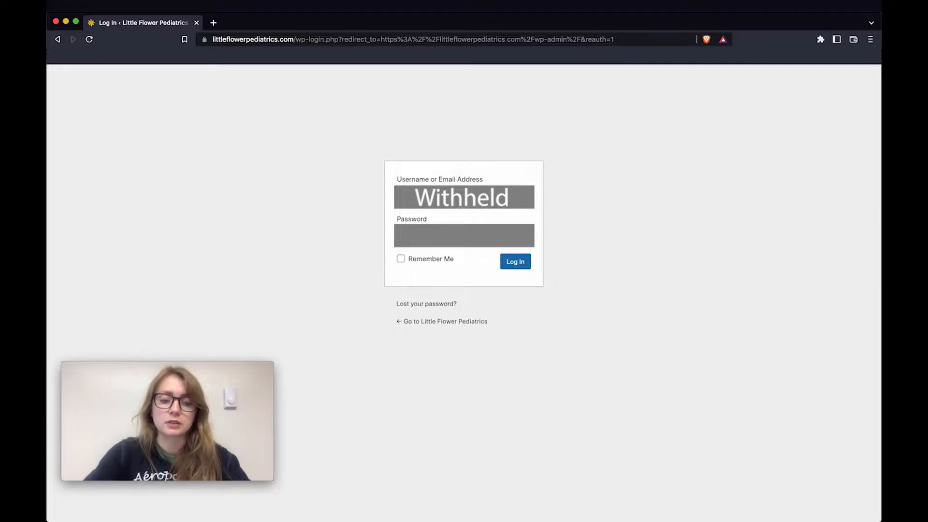
pyautogui.press('Return')
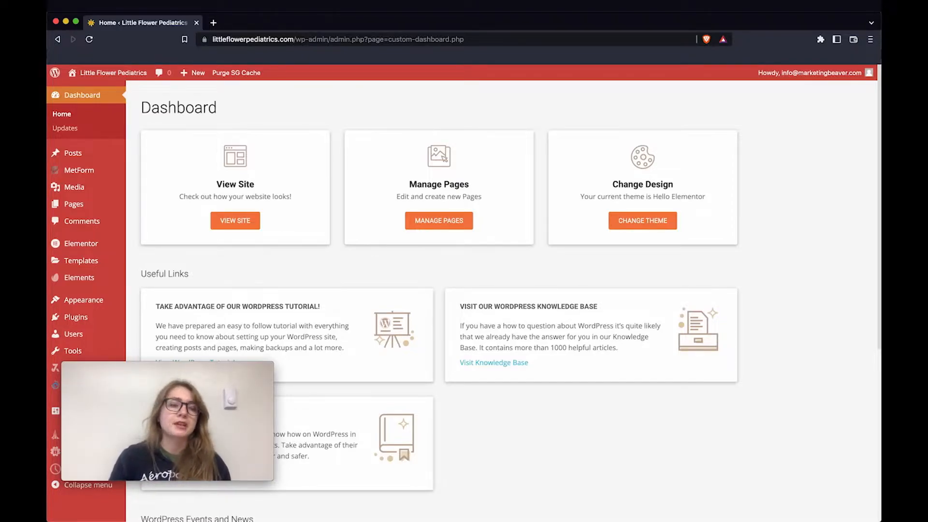
# Zoom the browser in and go to Posts > All Posts to list the sticky posts
pyautogui.moveTo(92, 158)
pyautogui.press('super+equal')
pyautogui.press('super+equal')
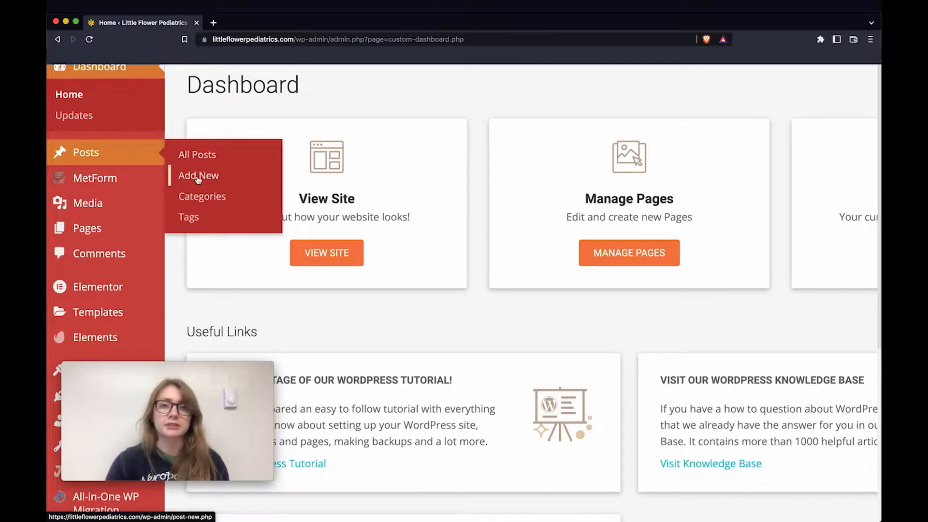
pyautogui.click(196, 159)
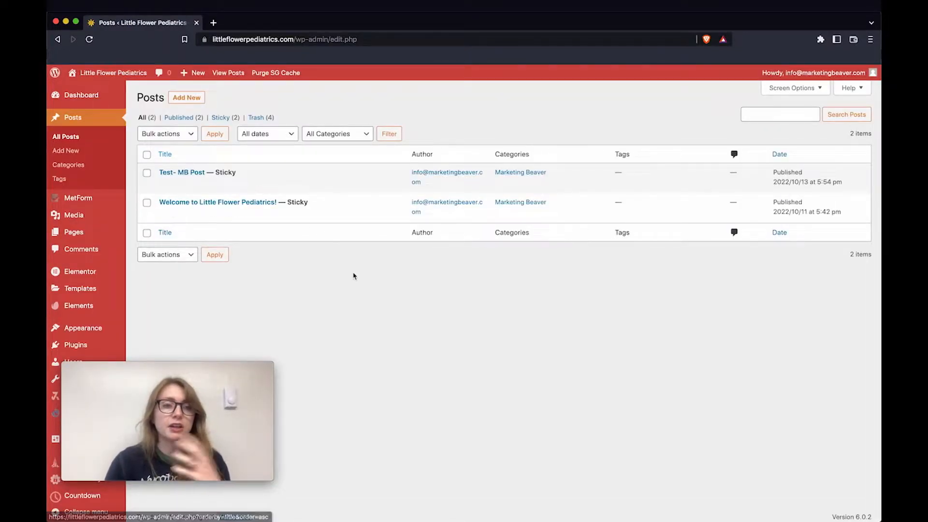
pyautogui.moveTo(179, 184)
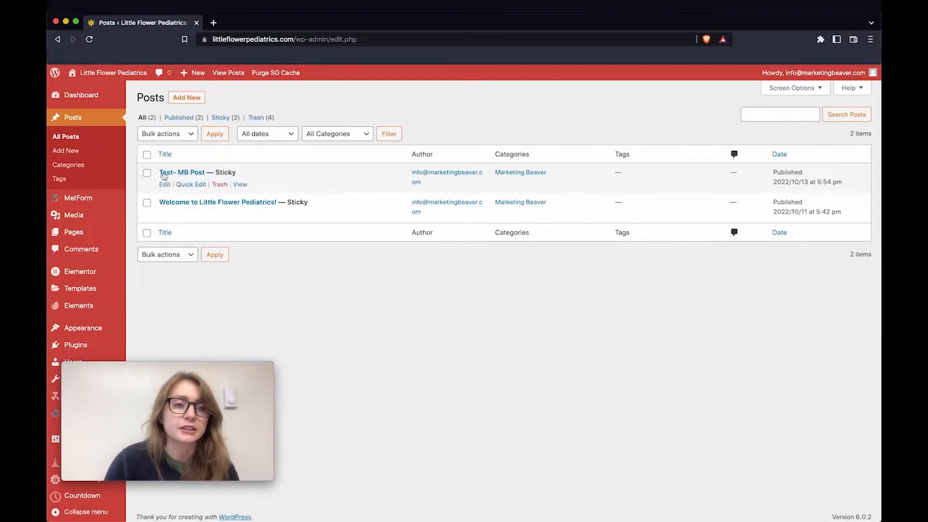
# Start a new blank post and toggle the Settings panel off and on to show post settings
pyautogui.click(195, 102)
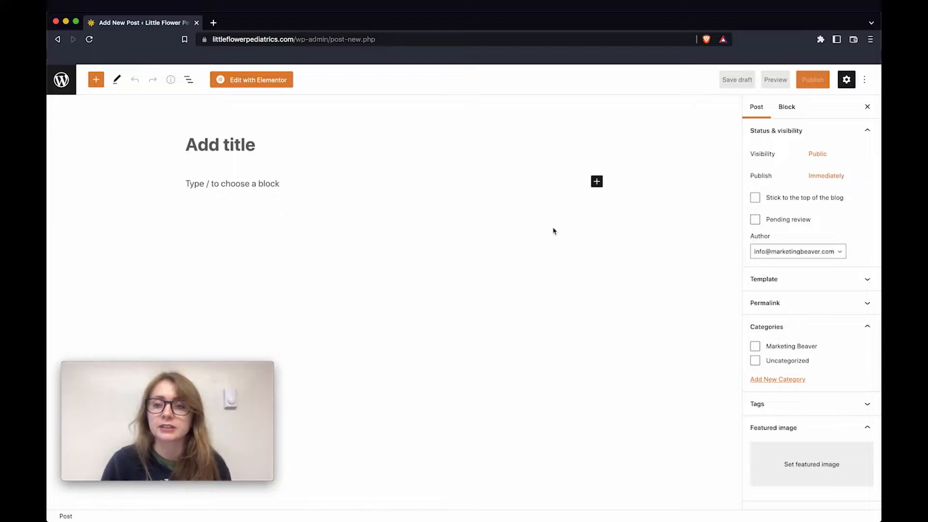
pyautogui.click(851, 82)
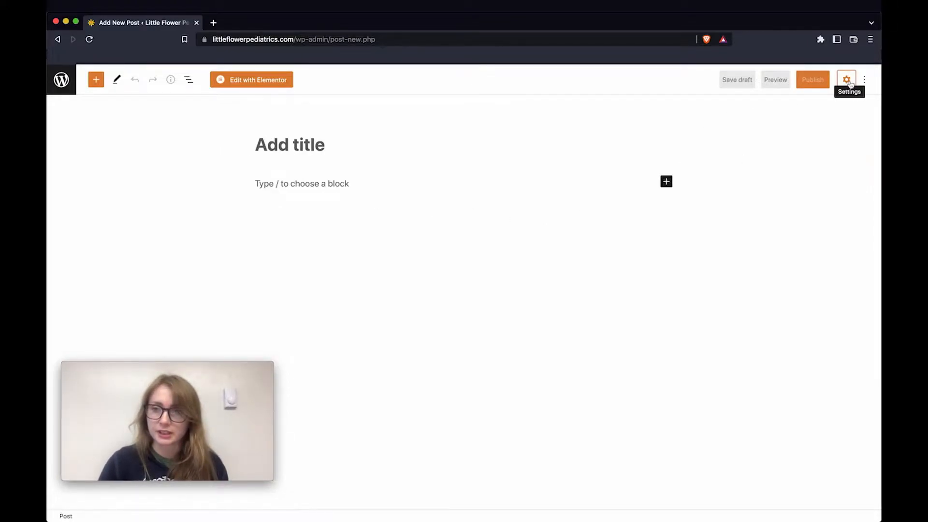
pyautogui.click(848, 82)
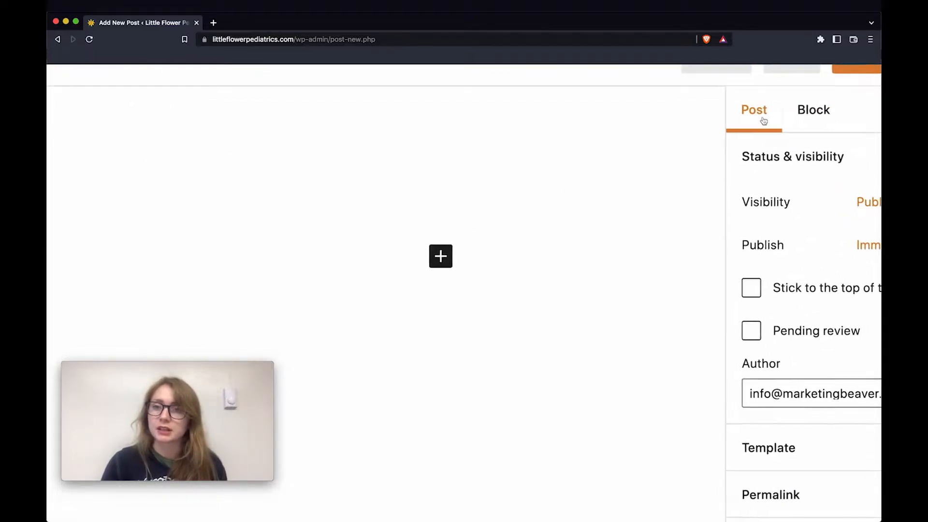
pyautogui.scroll(1, 762, 120)
pyautogui.hscroll(1, 763, 120)
pyautogui.scroll(-5, 595, 199)
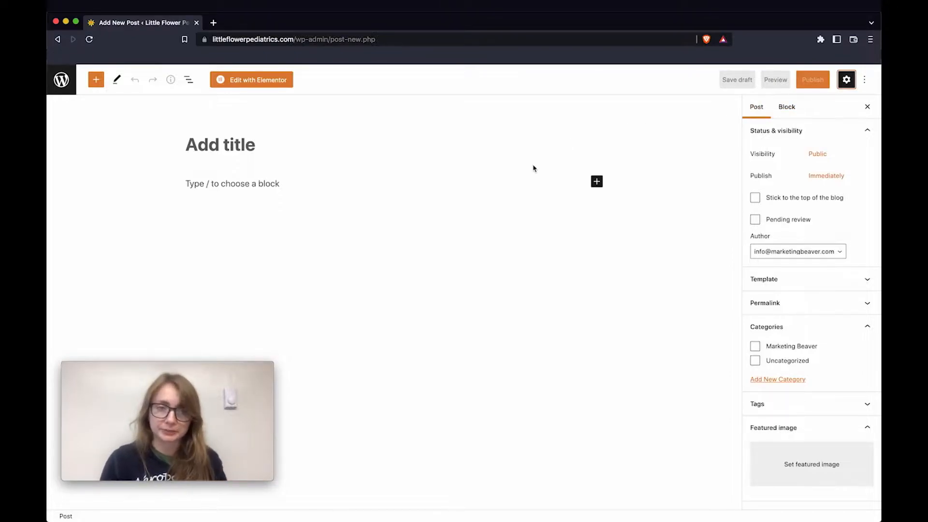
# Title the post 'About Marketing Beaver' and open the featured image media library
pyautogui.click(244, 144)
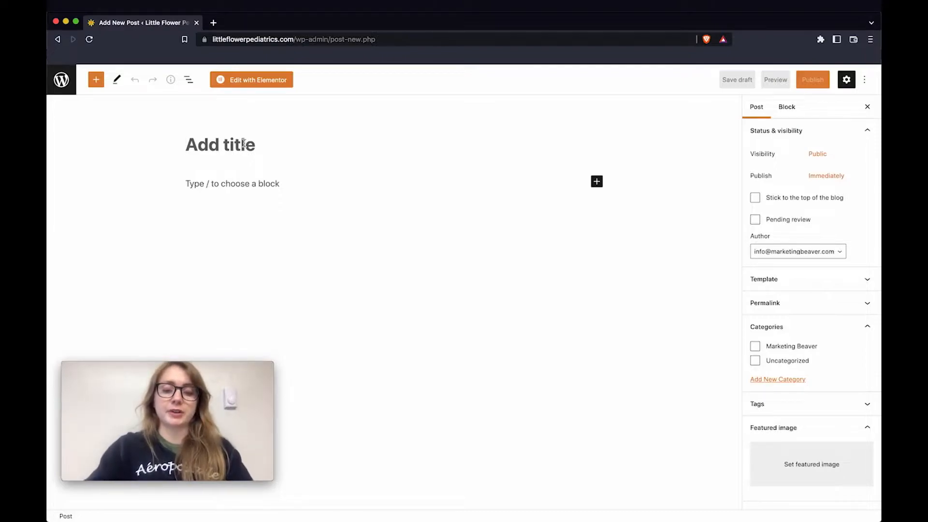
pyautogui.write('About M')
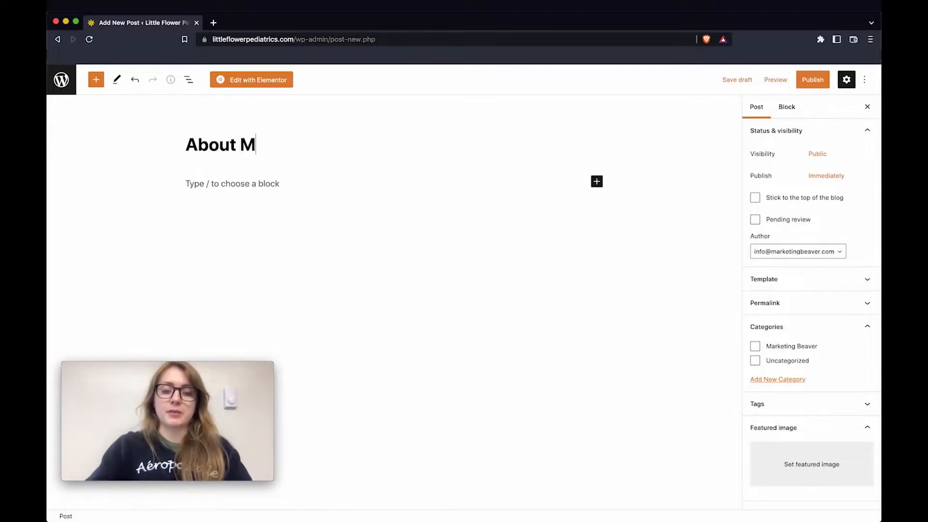
pyautogui.write('arketing Beav')
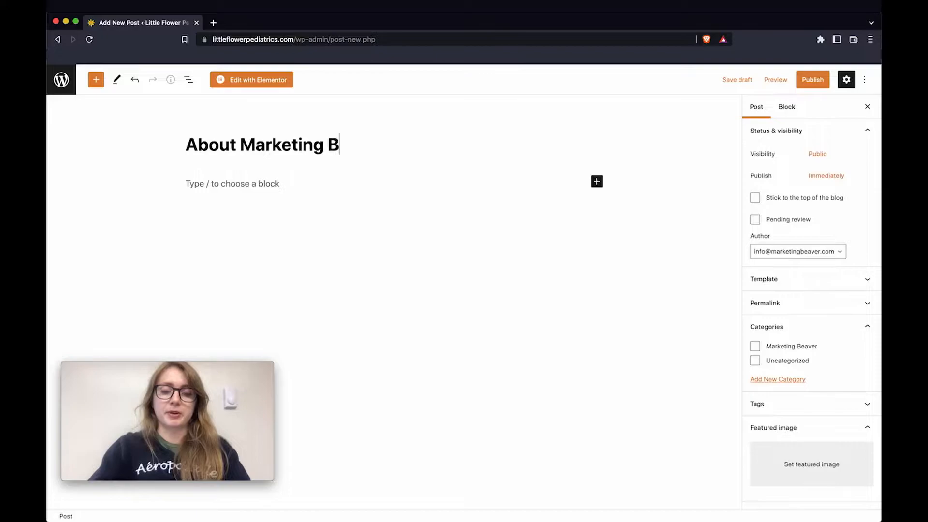
pyautogui.write('er')
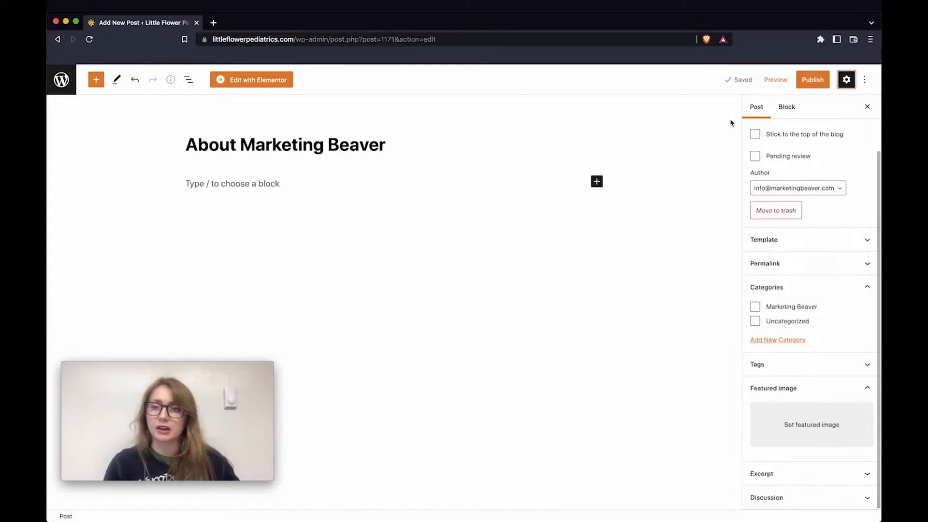
pyautogui.click(821, 432)
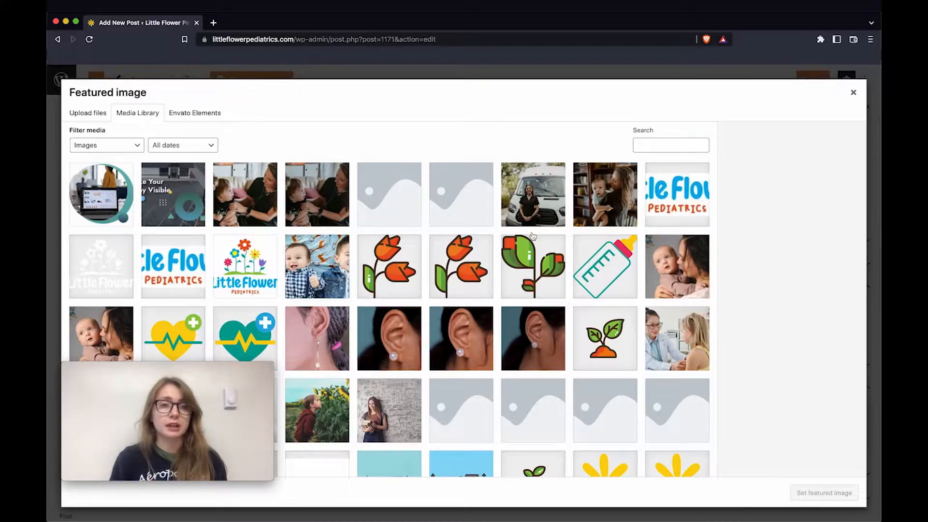
# After abandoning a file upload, set MB-featured-image from the Media Library as the featured image
pyautogui.click(88, 115)
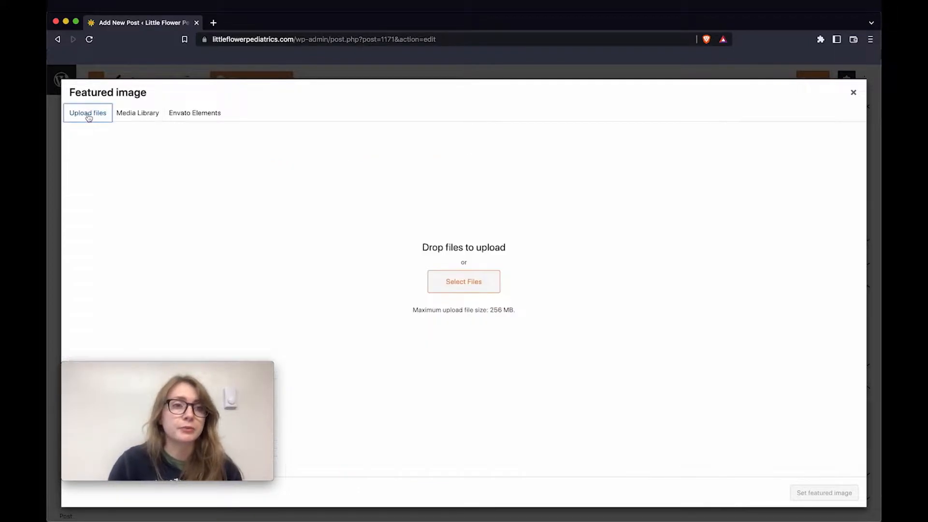
pyautogui.click(475, 278)
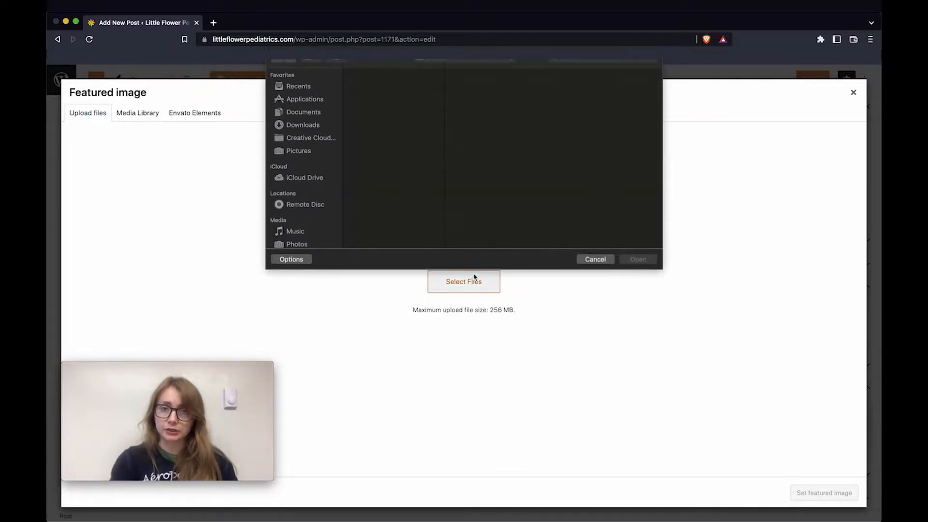
pyautogui.click(596, 260)
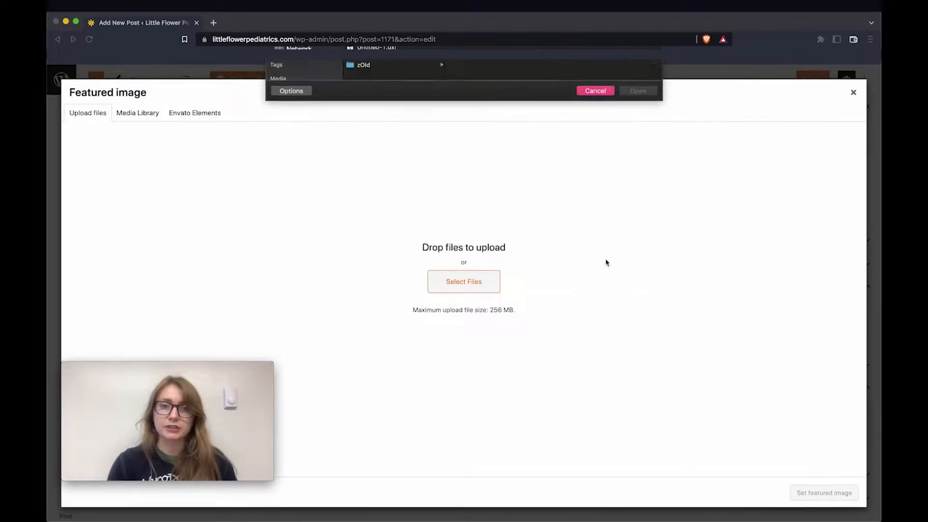
pyautogui.click(139, 115)
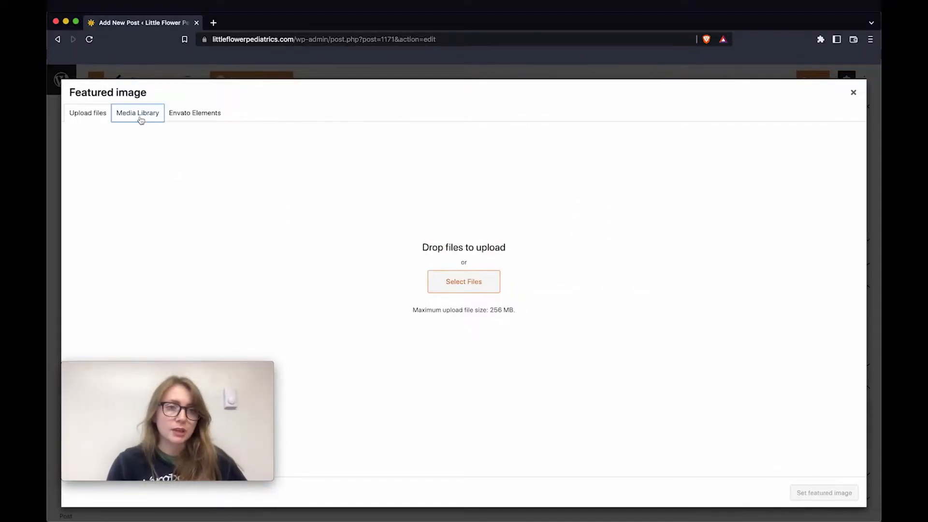
pyautogui.click(185, 204)
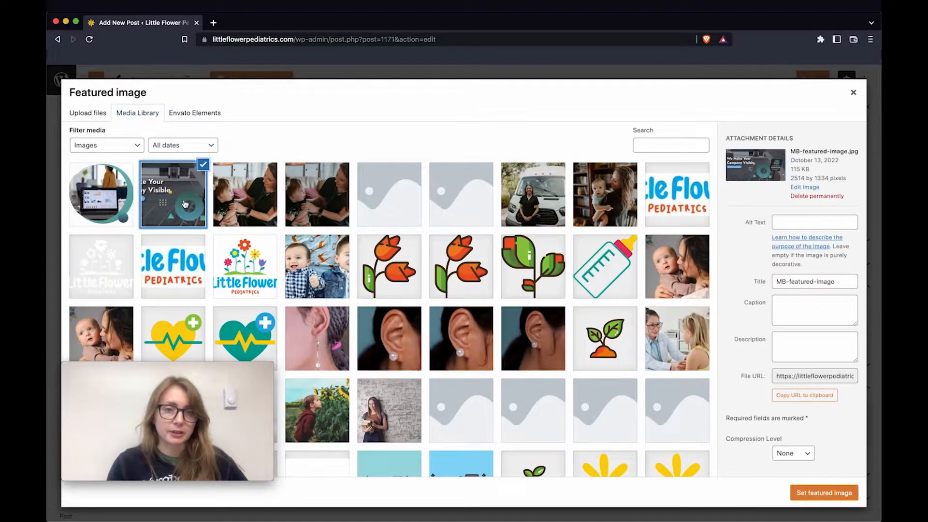
pyautogui.click(854, 493)
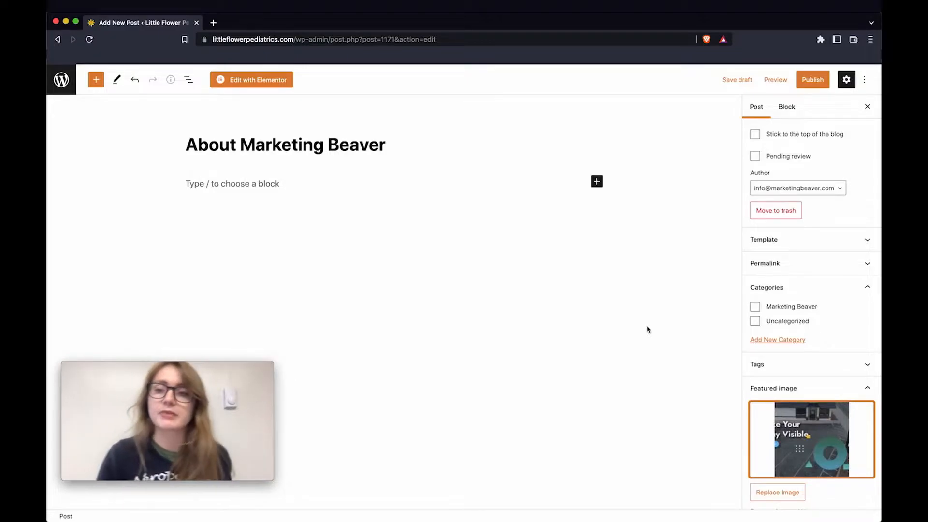
# Write 'Hello!', paste the Marketing Beaver body copy below it, and select marketingbeaver.com
pyautogui.click(278, 183)
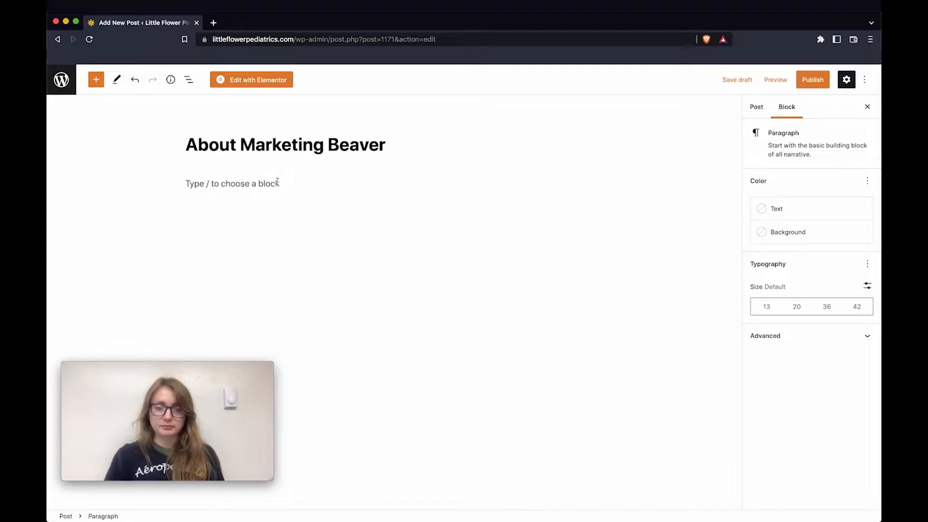
pyautogui.write('Hello')
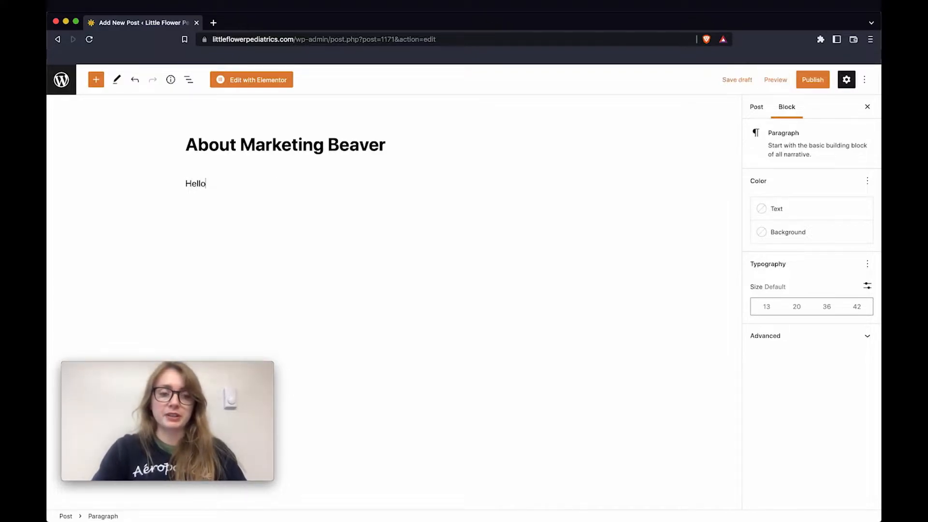
pyautogui.write('!')
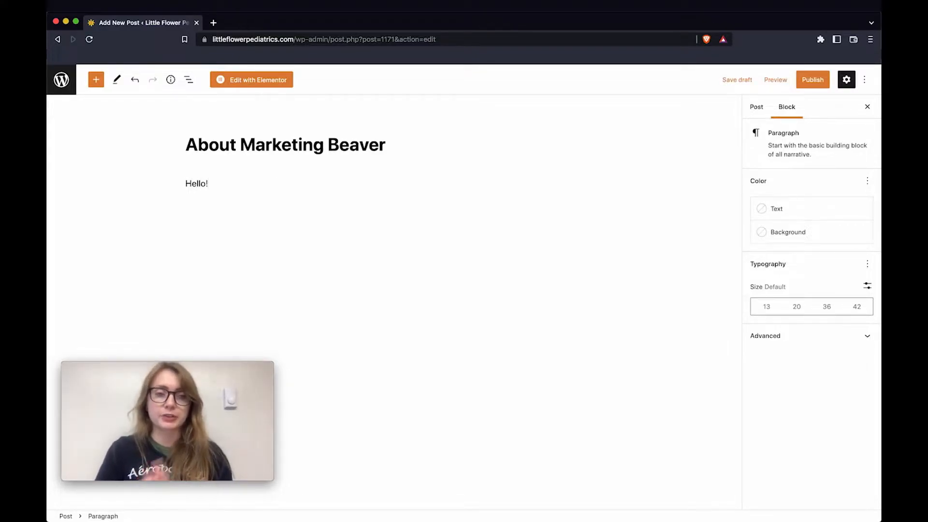
pyautogui.press('Return')
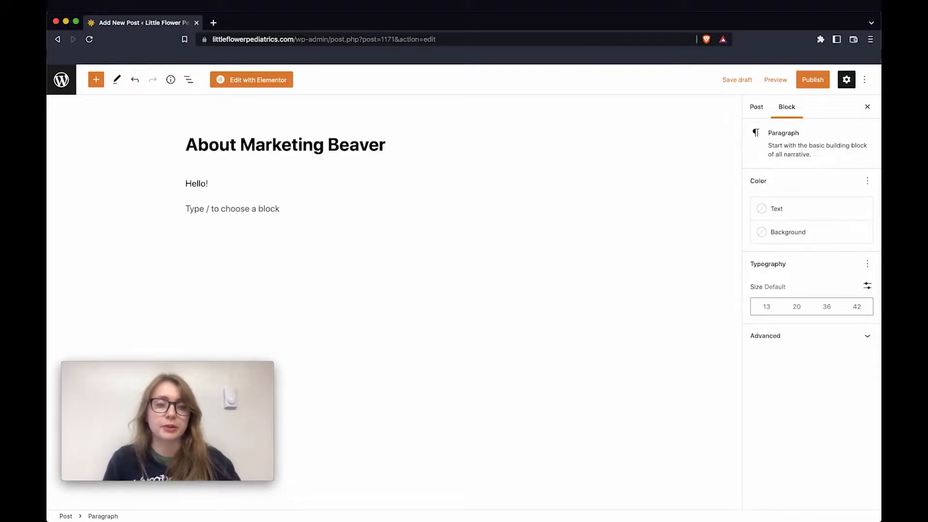
pyautogui.write("Obscurity Is The #1 Obstacle Businesses Face If Customers Don't Know Who You Are They Can't Buy From You Let's make your business less obscure, this is not an overnight event or a light switch effect. We ONLY work with brands that love their business and are really willing to put in the work to make it successful. We want to be apart of your team.  If you are that person click below. To learn more, check us out at marketingbeaver.com.")
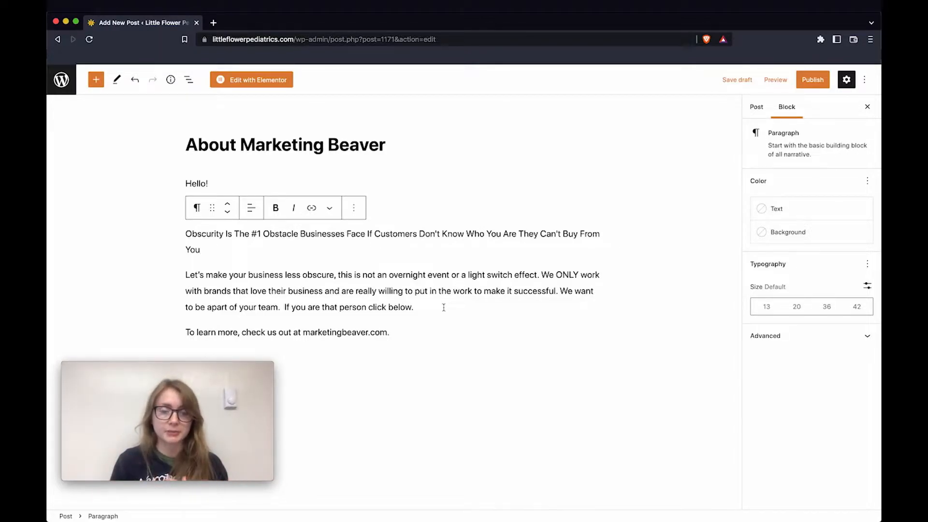
pyautogui.moveTo(387, 333); pyautogui.dragTo(303, 333)
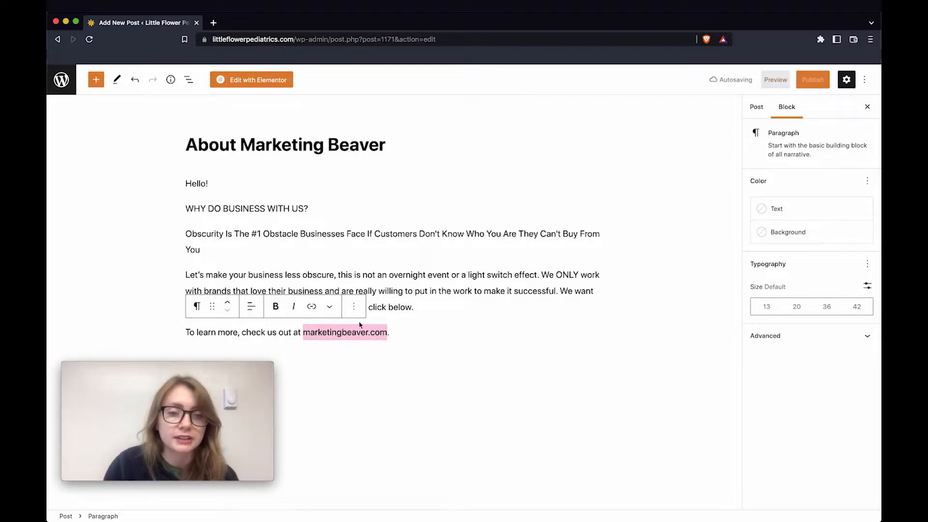
# Link the selected text to marketingbeaver.com and check the link preview
pyautogui.click(311, 307)
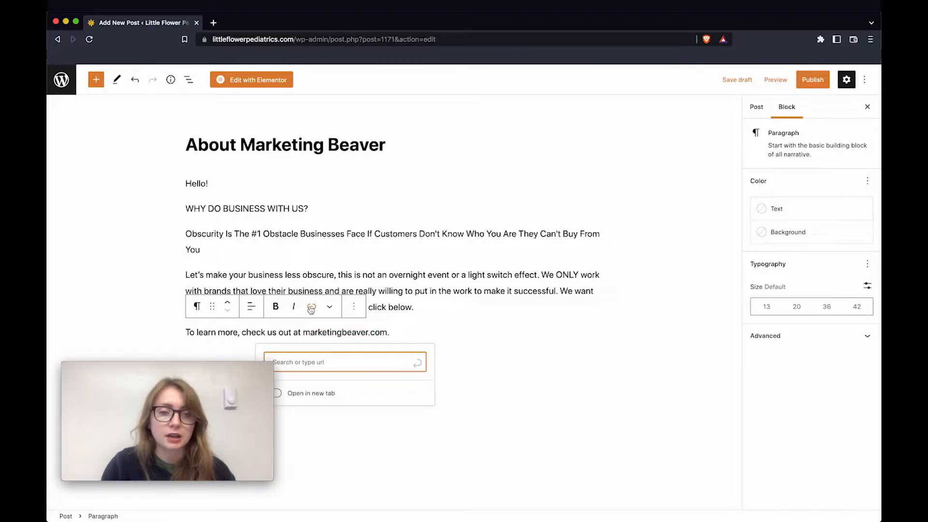
pyautogui.scroll(-1, 438, 303)
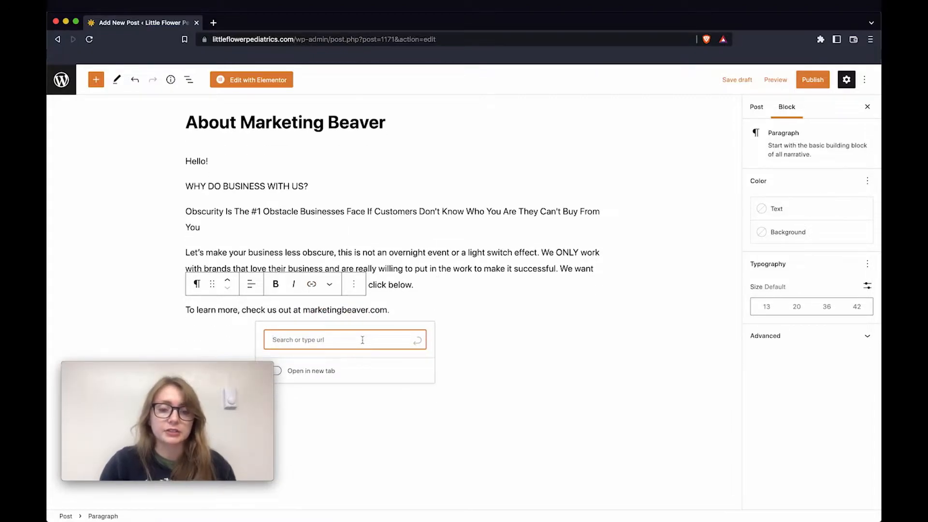
pyautogui.write('marketing')
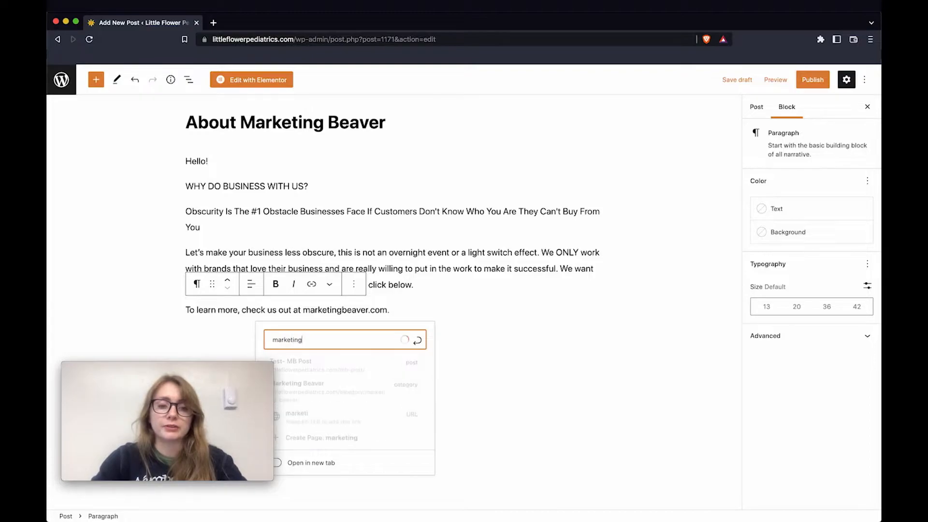
pyautogui.write('beaver.com')
pyautogui.press('Return')
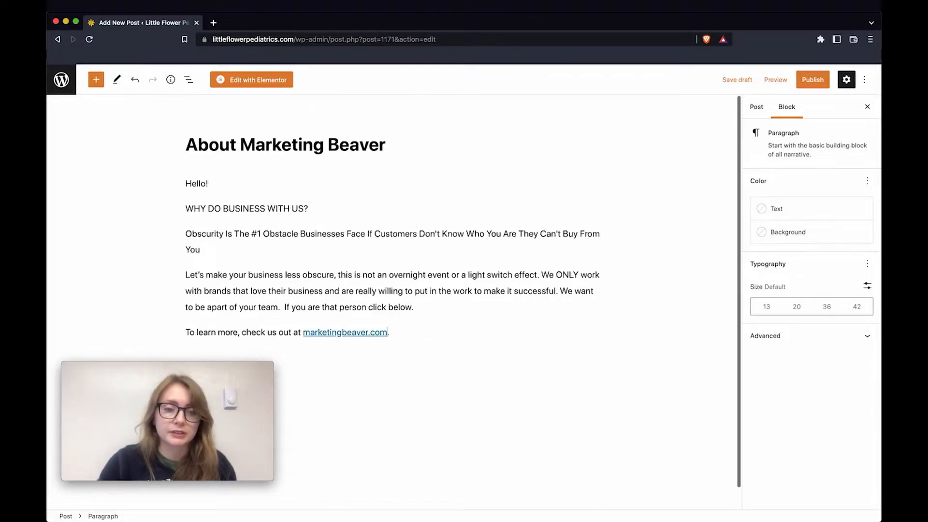
pyautogui.click(345, 332)
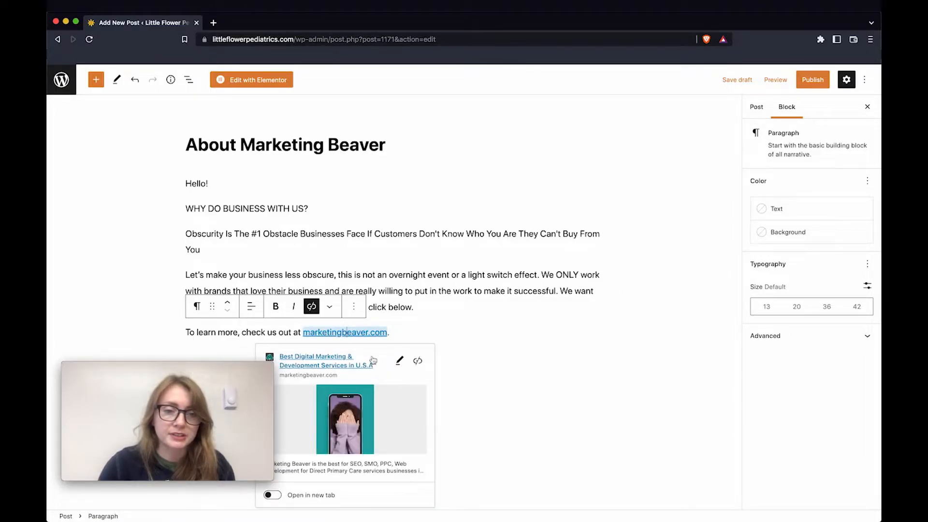
pyautogui.click(442, 326)
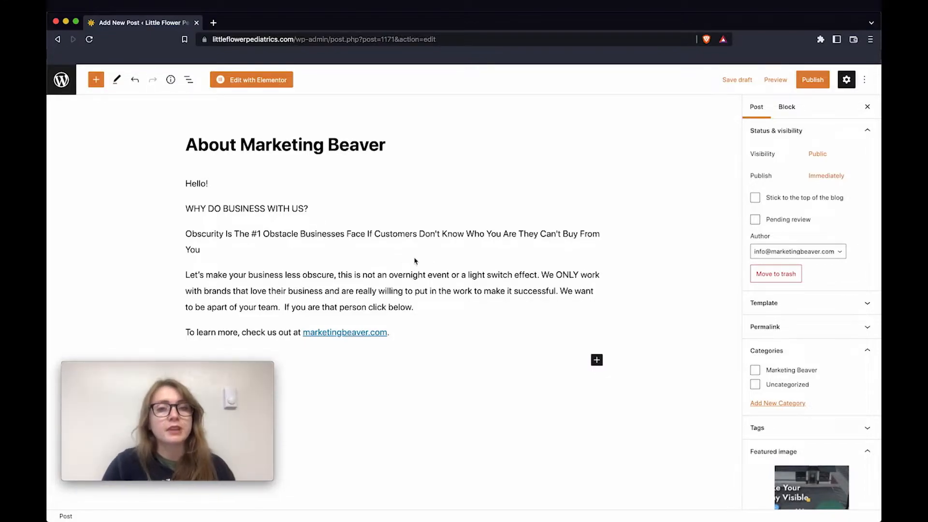
# Add an image block below the Obscurity paragraph with the laptop MB-image from the Media Library
pyautogui.click(394, 262)
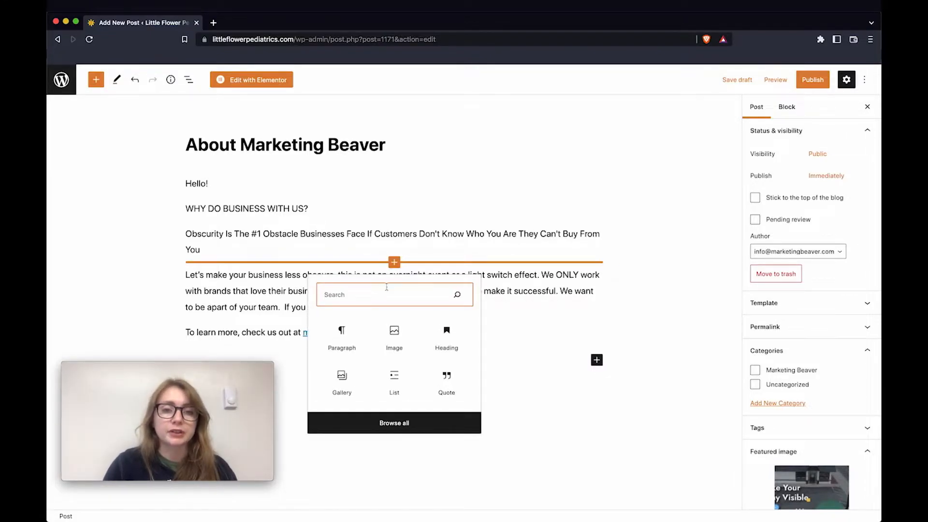
pyautogui.click(395, 334)
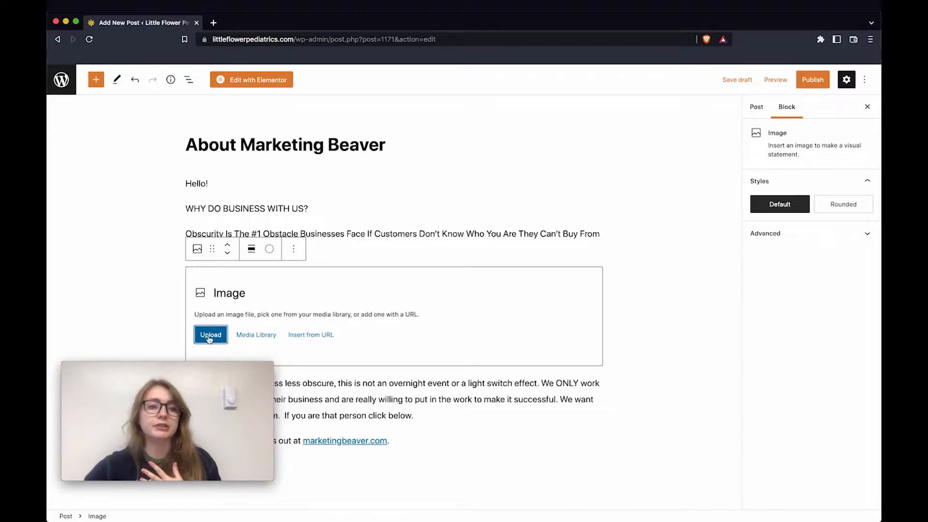
pyautogui.click(217, 337)
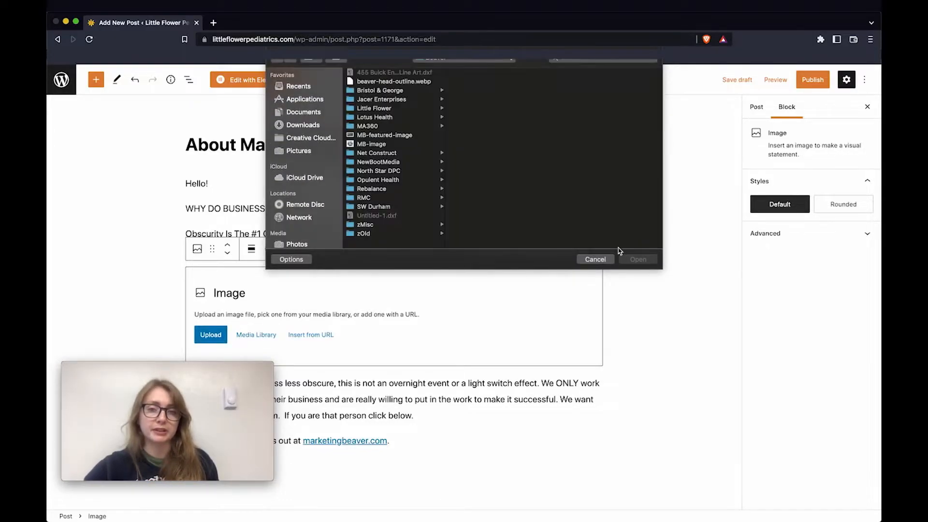
pyautogui.click(594, 219)
pyautogui.click(256, 334)
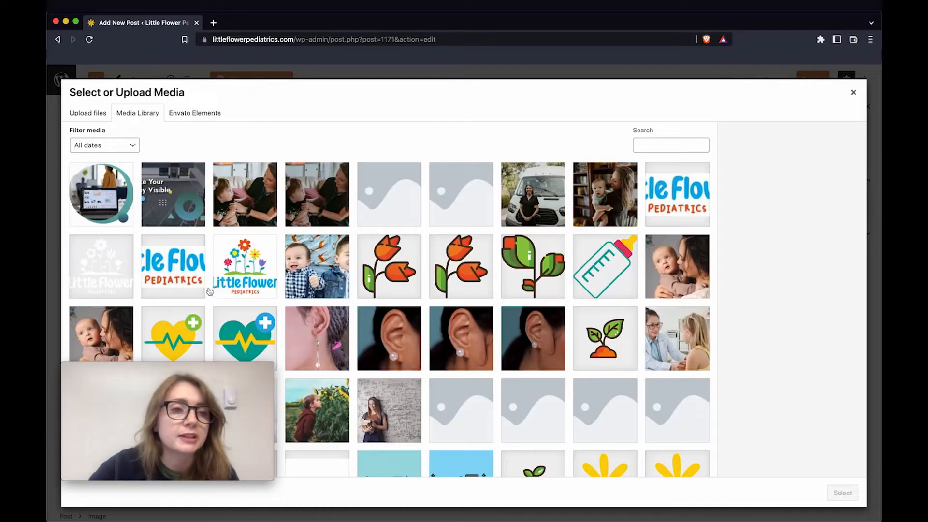
pyautogui.click(110, 202)
pyautogui.click(842, 491)
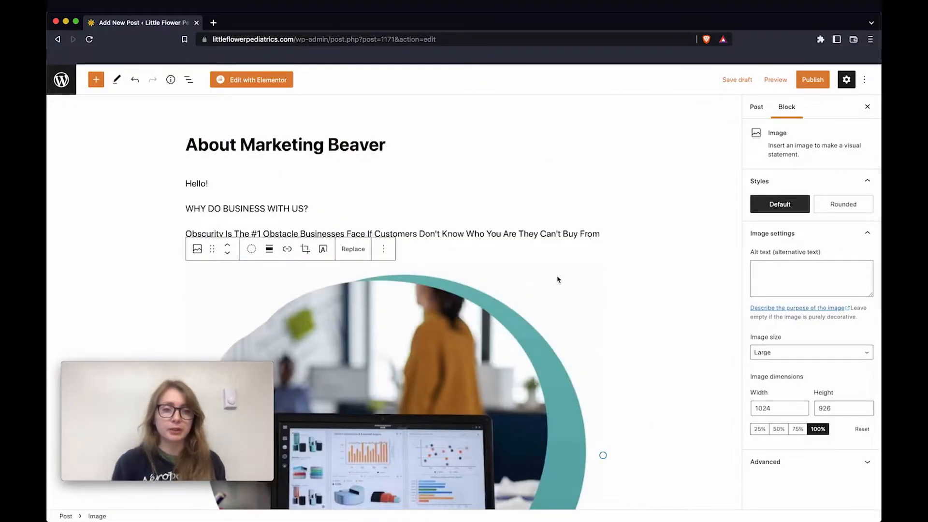
# Review the inserted image, then open the block inserter between the final two paragraphs
pyautogui.scroll(-3, 557, 279)
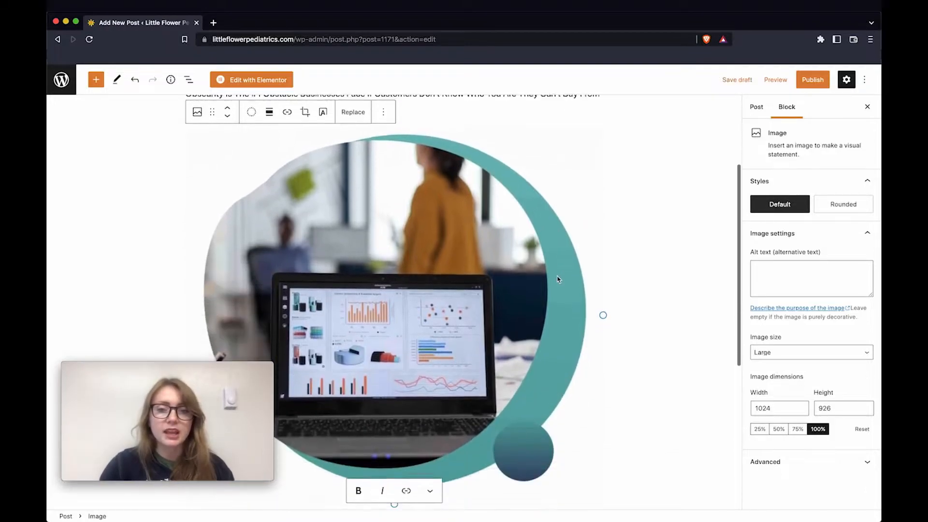
pyautogui.scroll(-1, 557, 279)
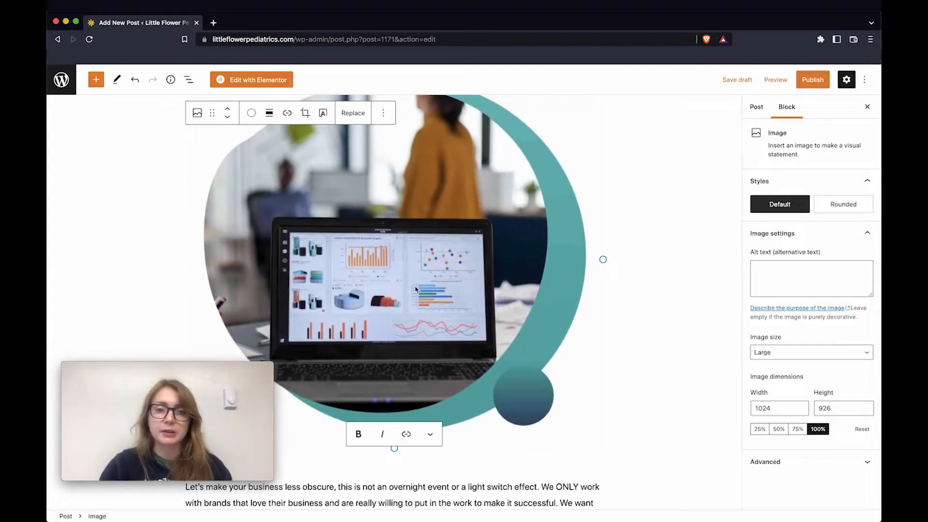
pyautogui.scroll(4, 595, 221)
pyautogui.scroll(-5, 595, 221)
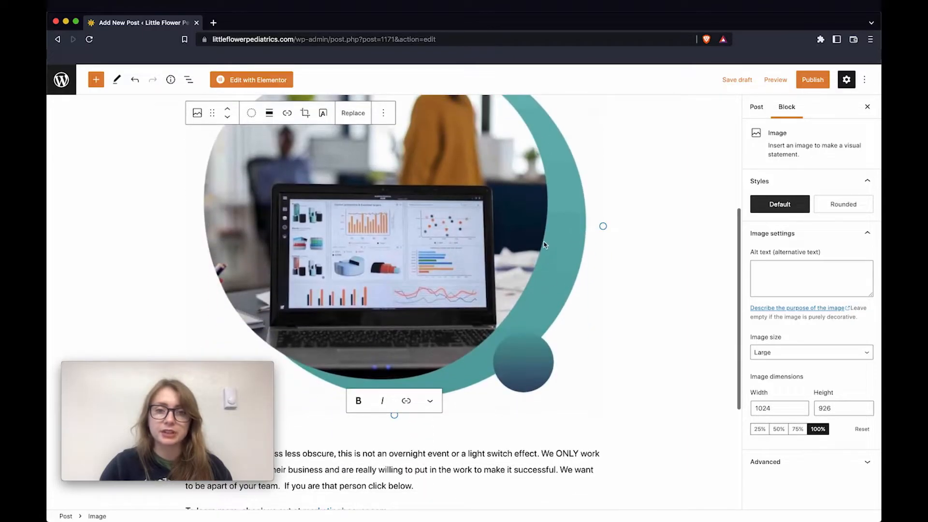
pyautogui.scroll(2, 544, 244)
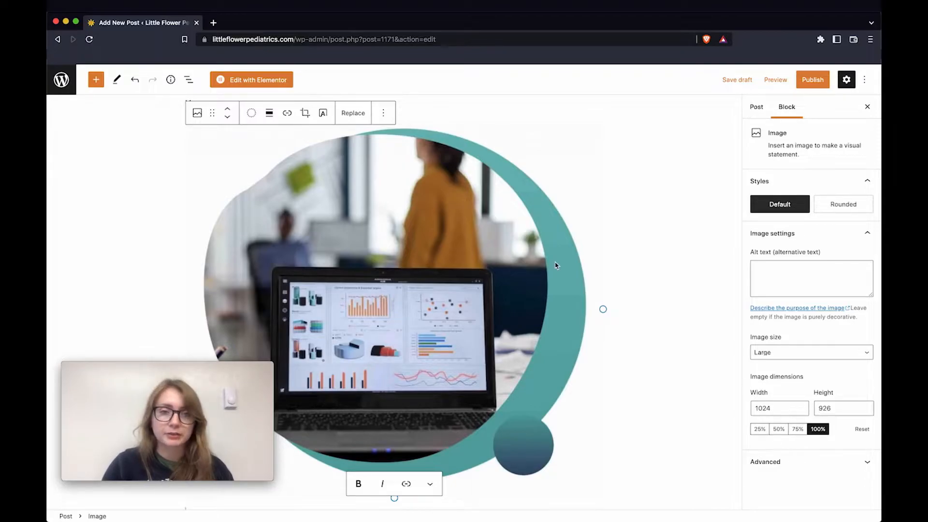
pyautogui.scroll(-5, 555, 265)
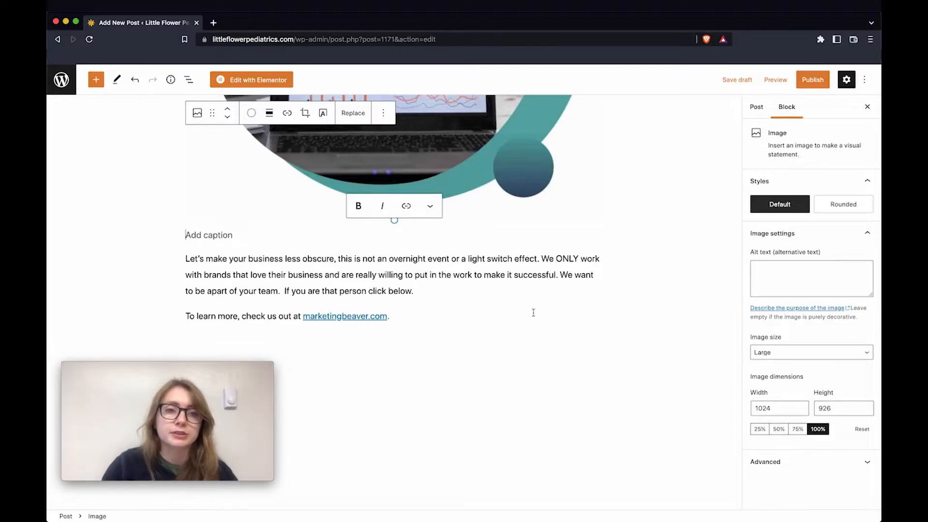
pyautogui.click(395, 324)
pyautogui.scroll(-1, 397, 328)
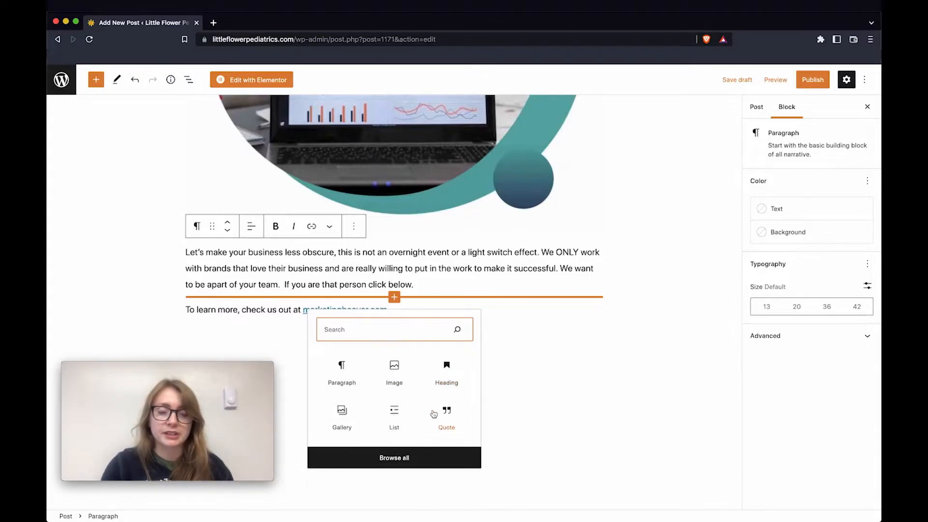
# Insert a 'Visit us!' heading between the 'click below' paragraph and the marketingbeaver.com line
pyautogui.click(447, 371)
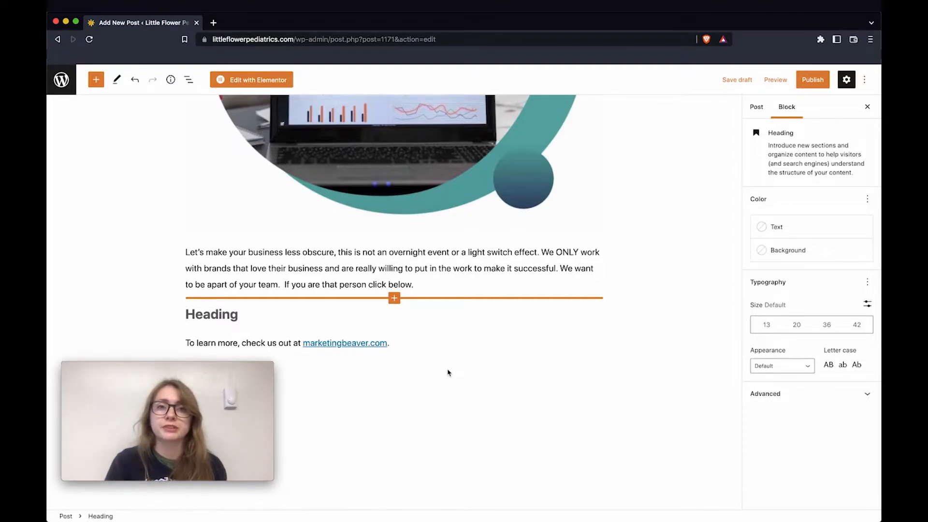
pyautogui.write('Visit')
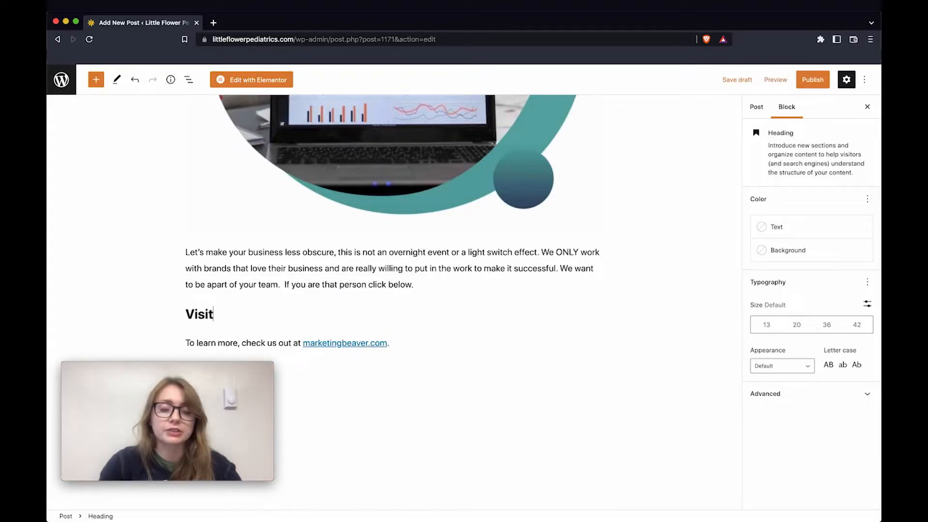
pyautogui.write(' us!')
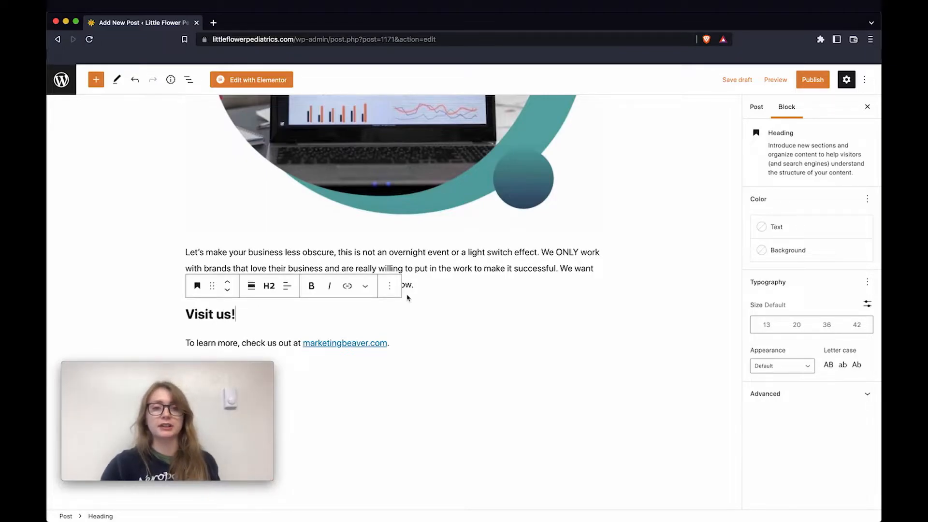
pyautogui.click(407, 298)
pyautogui.scroll(2, 459, 250)
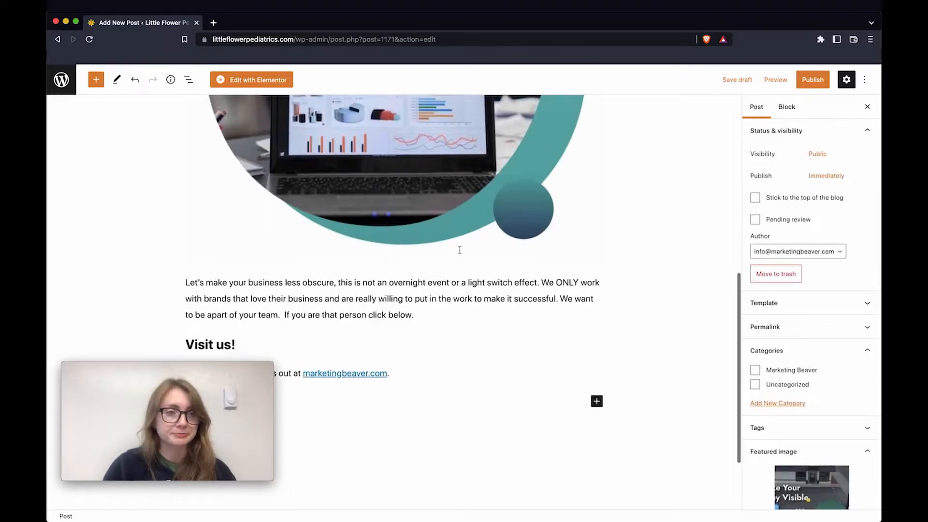
pyautogui.scroll(-5, 371, 195)
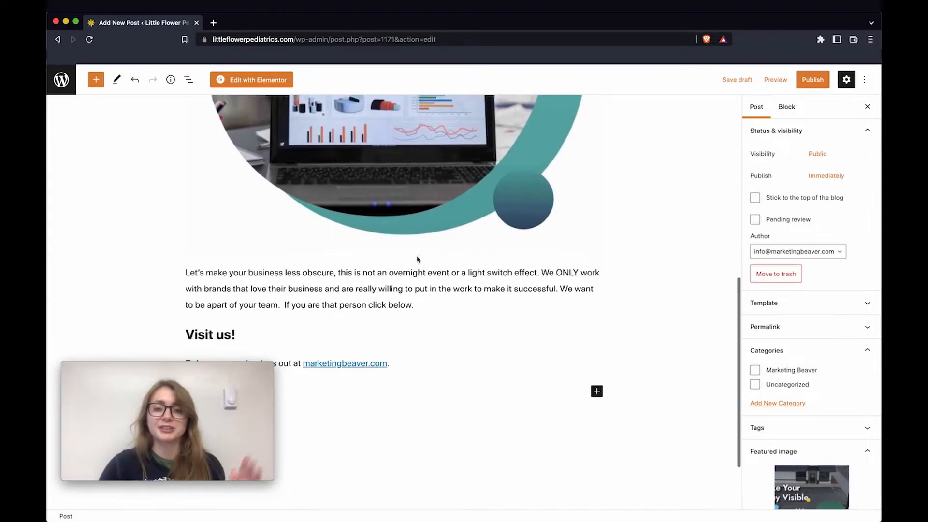
pyautogui.click(597, 303)
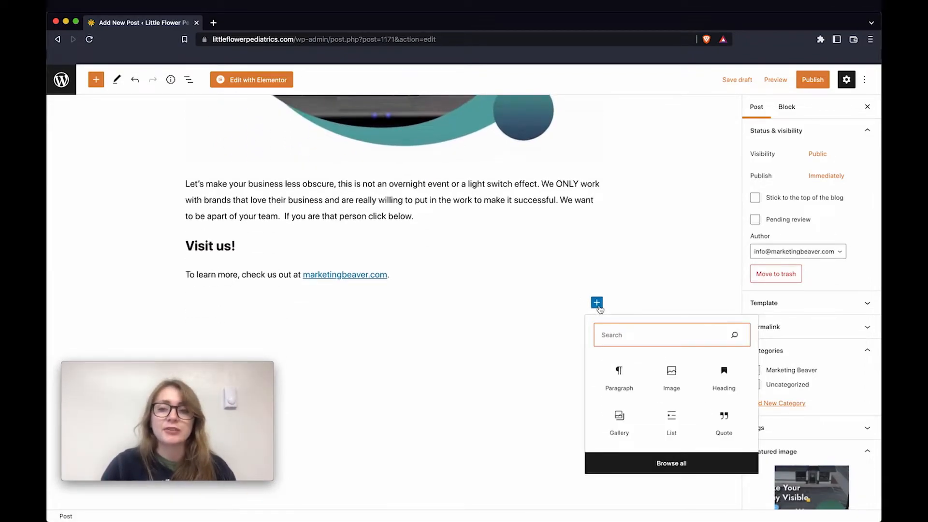
pyautogui.click(747, 462)
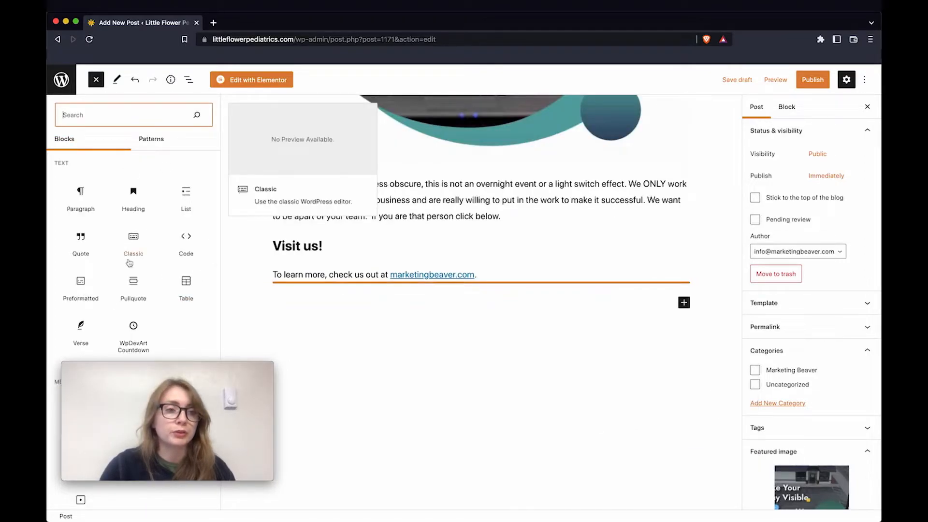
pyautogui.scroll(-5, 142, 234)
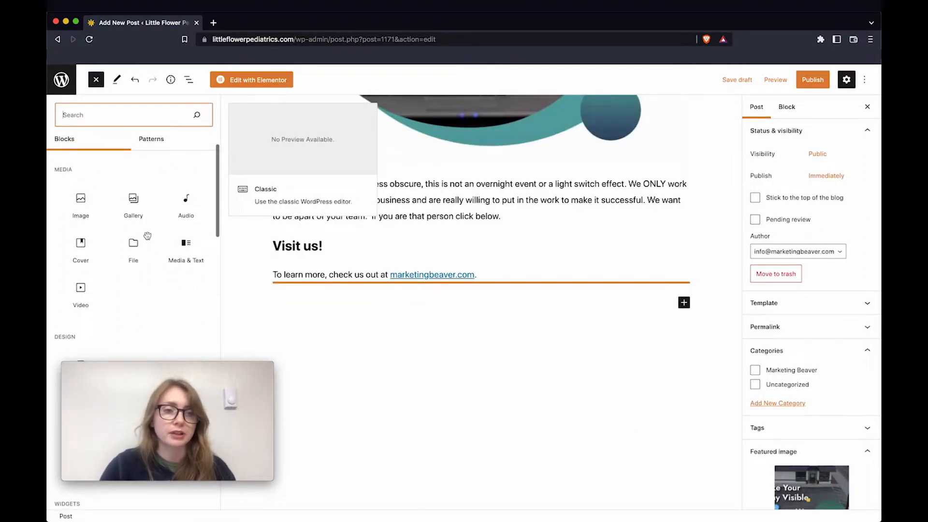
pyautogui.scroll(2, 145, 241)
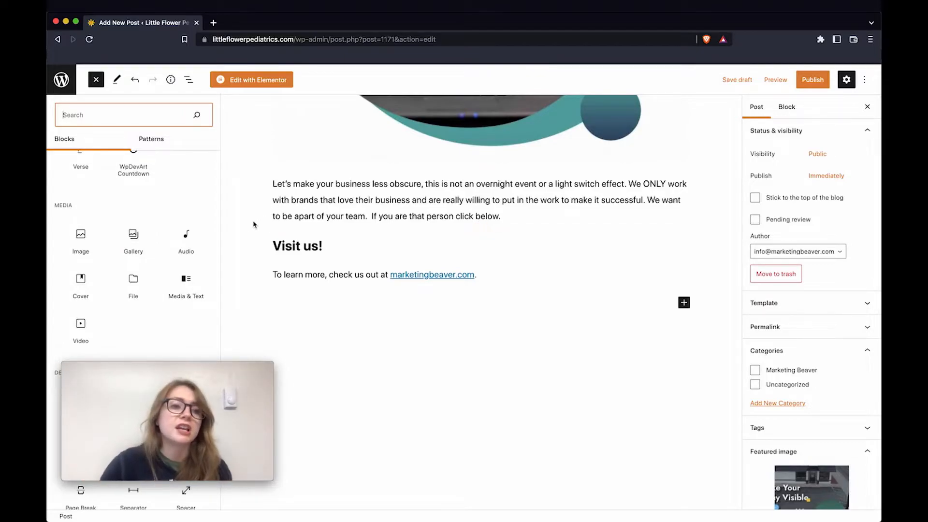
pyautogui.scroll(2, 158, 264)
pyautogui.scroll(-4, 129, 286)
pyautogui.scroll(5, 130, 286)
pyautogui.click(96, 80)
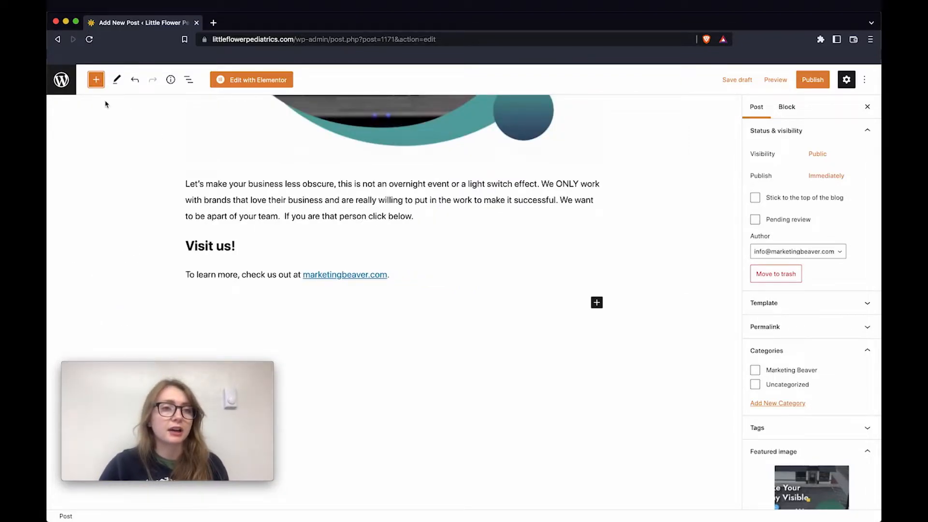
pyautogui.click(96, 79)
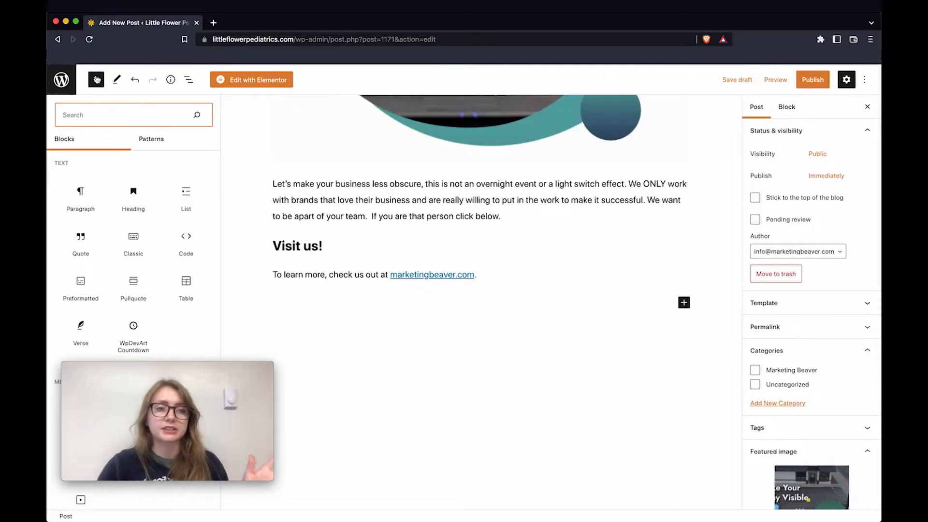
pyautogui.click(98, 80)
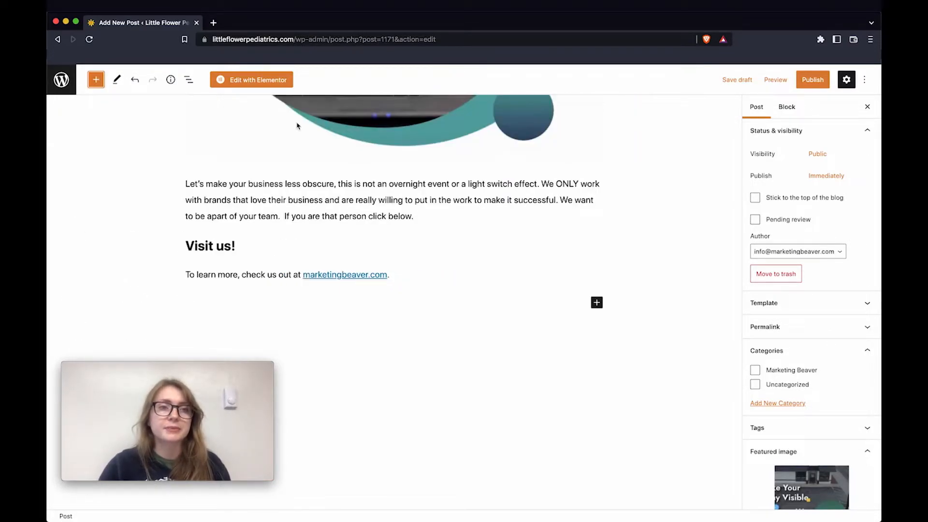
pyautogui.scroll(5, 303, 215)
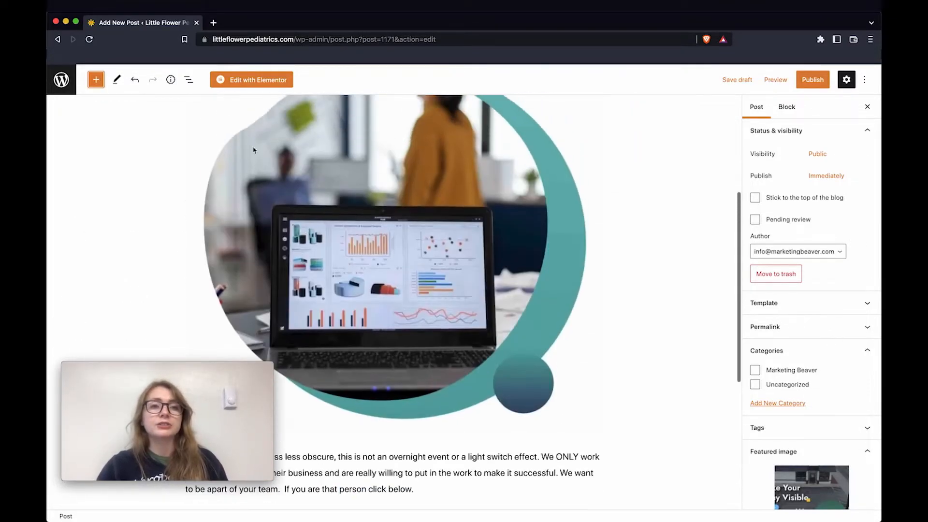
# Show the List View outline of the post's blocks and scroll back to the top
pyautogui.click(188, 81)
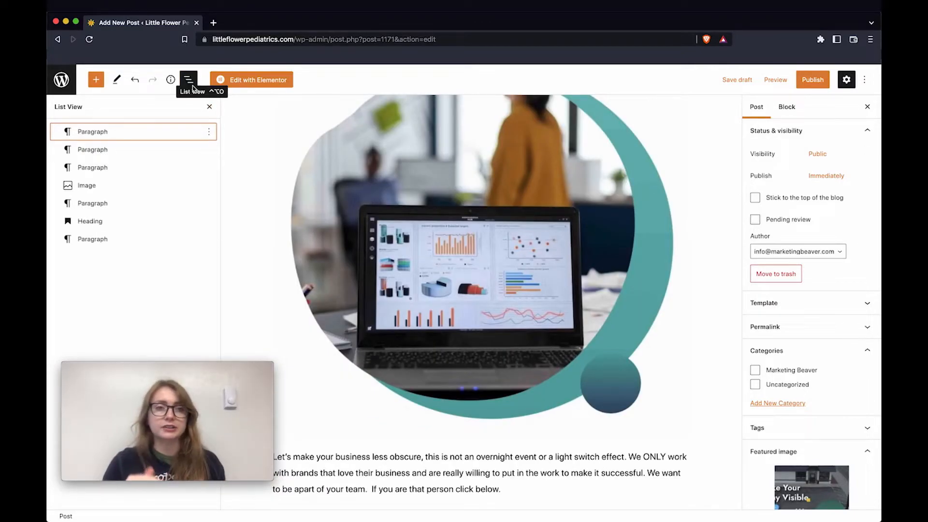
pyautogui.scroll(5, 319, 210)
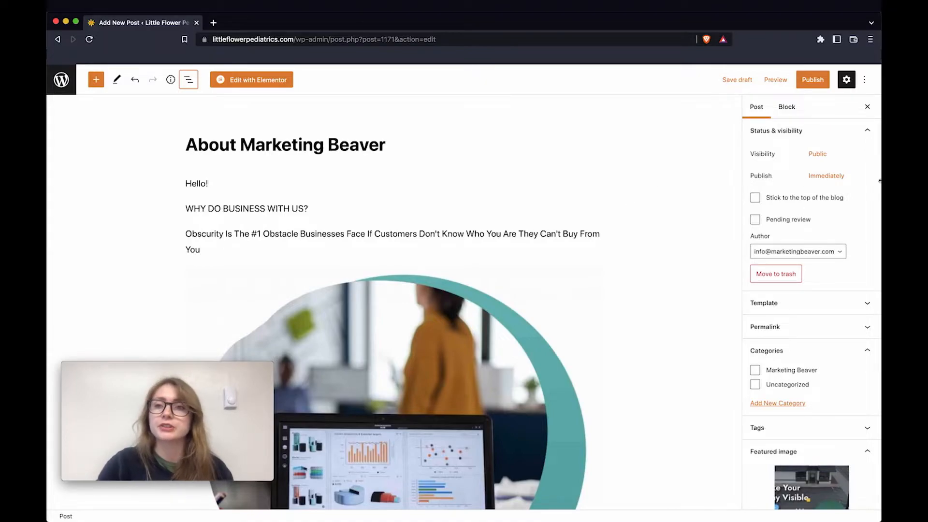
# Publish the About Marketing Beaver post and open its live page at /about-marketing-beaver/
pyautogui.click(815, 82)
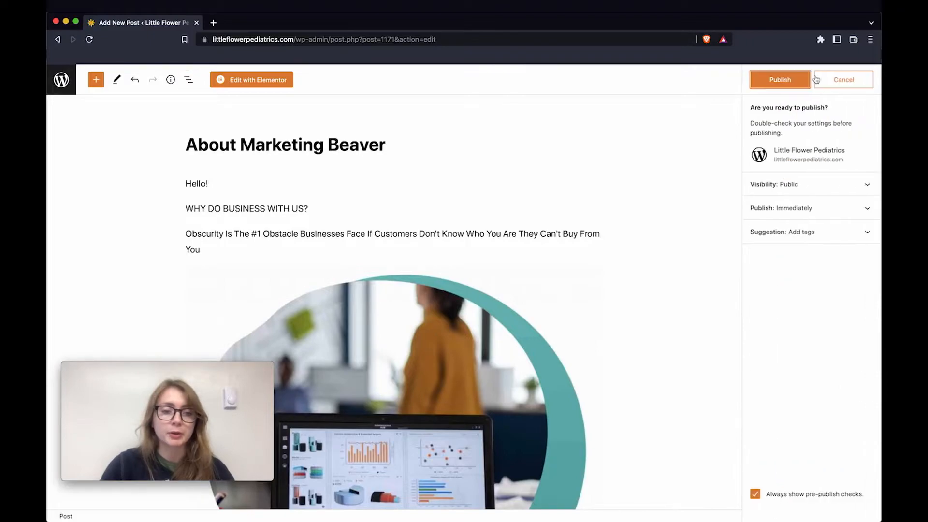
pyautogui.click(793, 81)
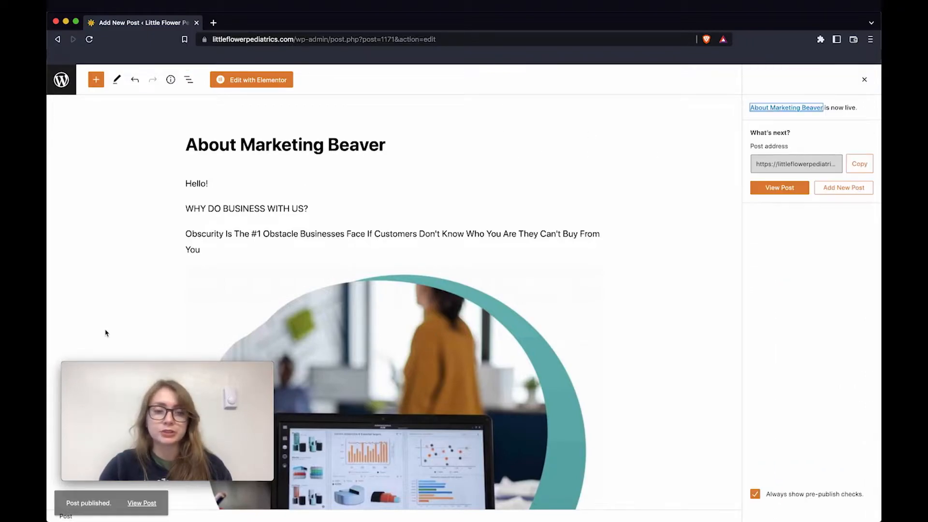
pyautogui.moveTo(172, 425)
pyautogui.moveTo(172, 425); pyautogui.dragTo(159, 332)
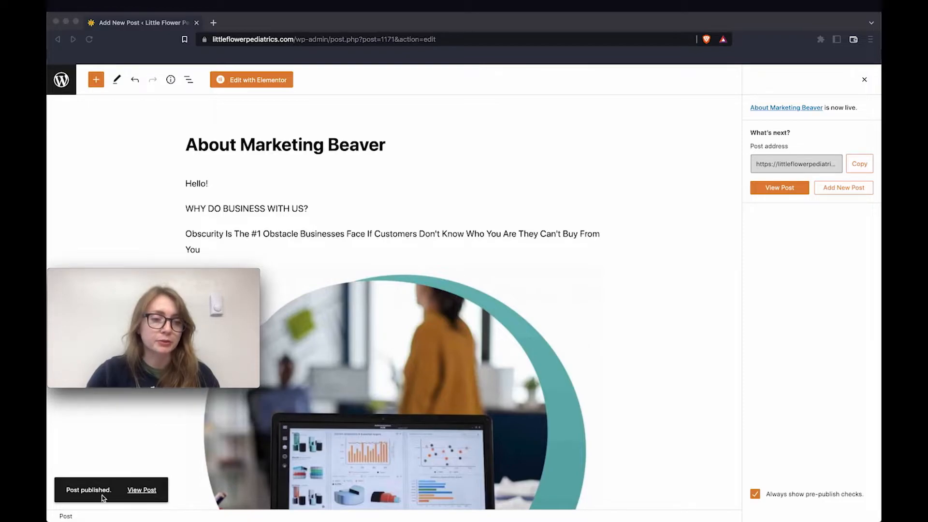
pyautogui.click(138, 497)
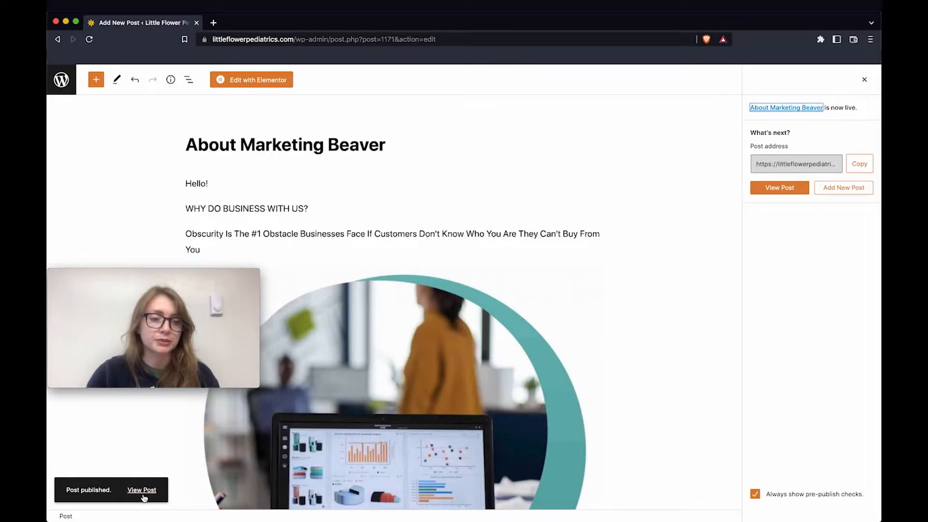
pyautogui.click(143, 495)
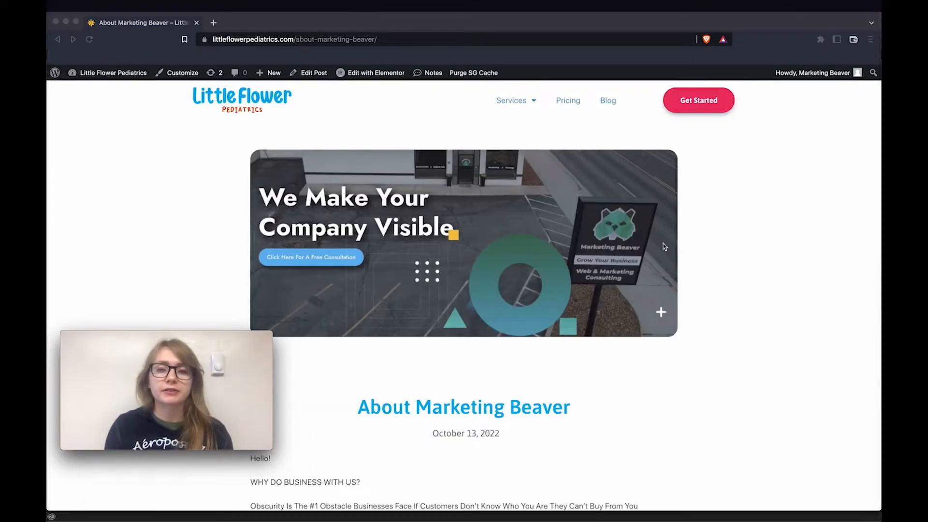
pyautogui.scroll(-1, 653, 244)
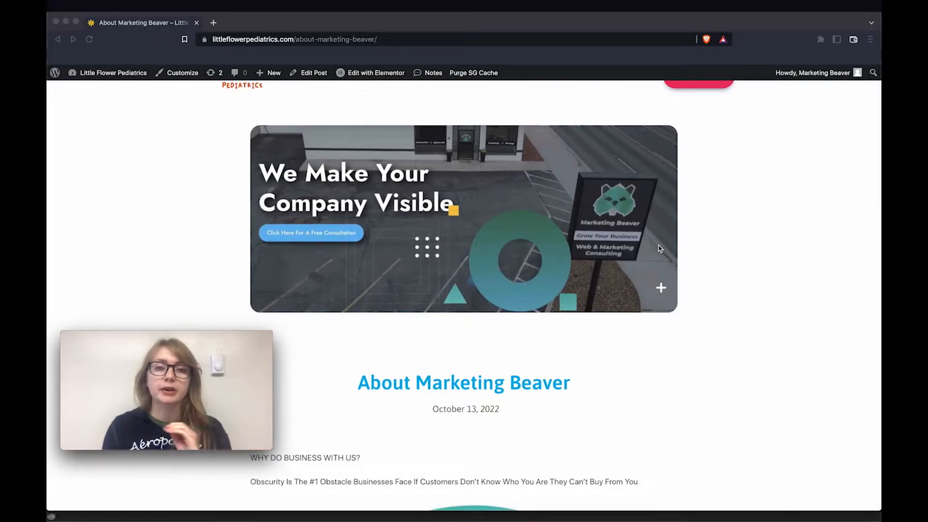
pyautogui.scroll(-5, 651, 215)
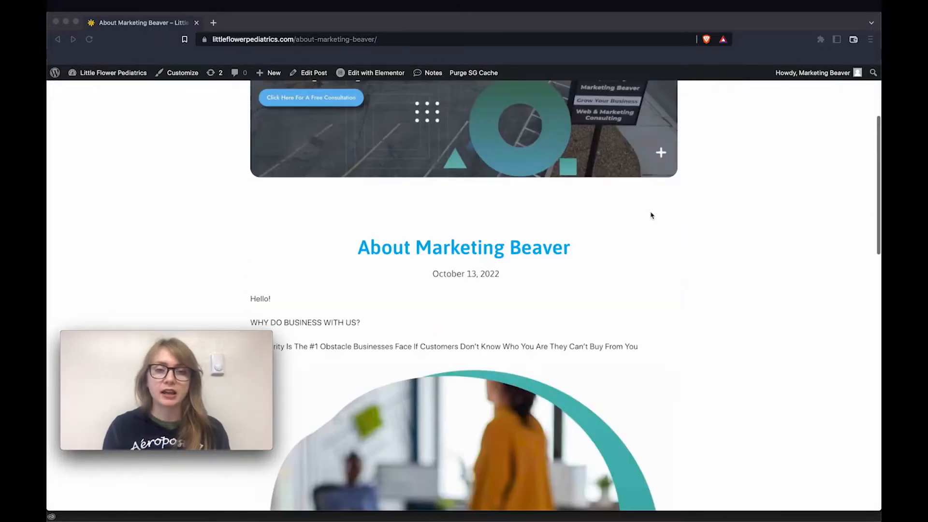
pyautogui.scroll(-3, 651, 215)
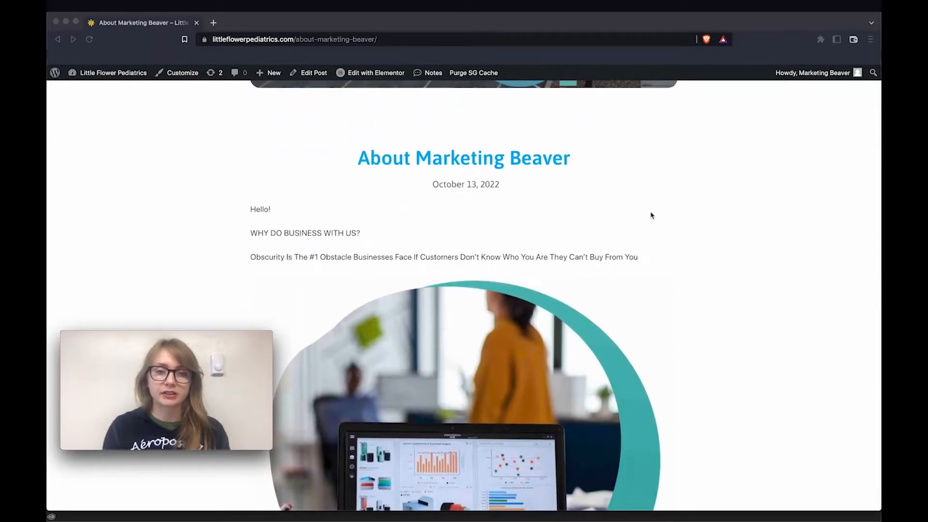
pyautogui.scroll(-5, 652, 215)
pyautogui.scroll(-2, 652, 215)
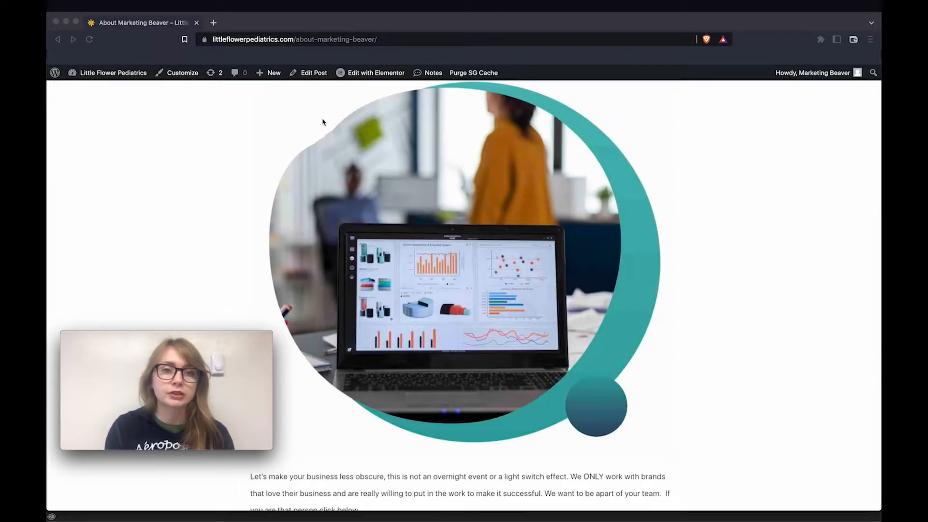
# Reopen the post in the editor and resize the laptop office image to 50%
pyautogui.click(294, 101)
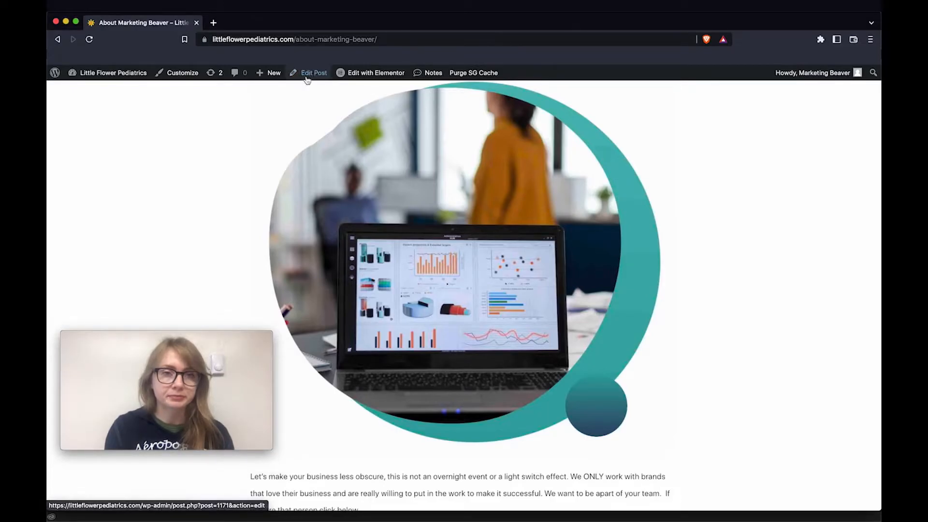
pyautogui.click(308, 74)
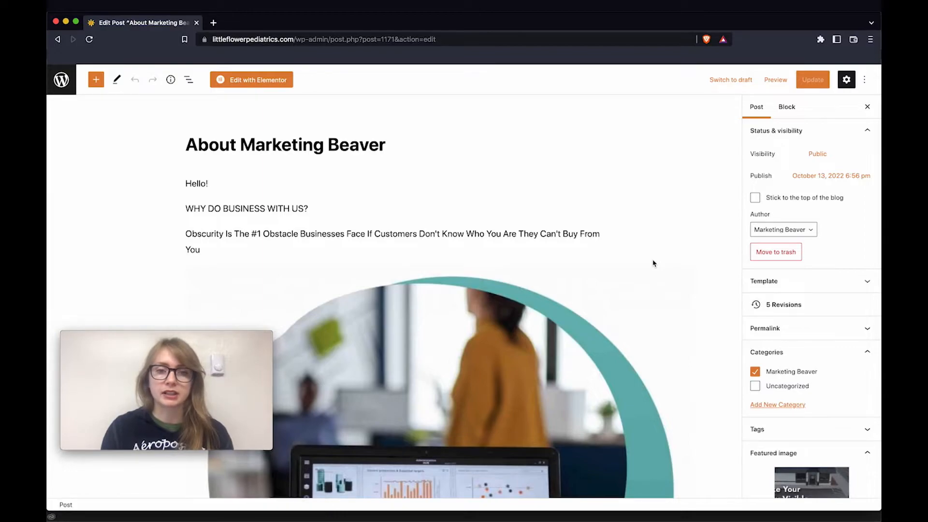
pyautogui.scroll(-5, 653, 264)
pyautogui.click(534, 222)
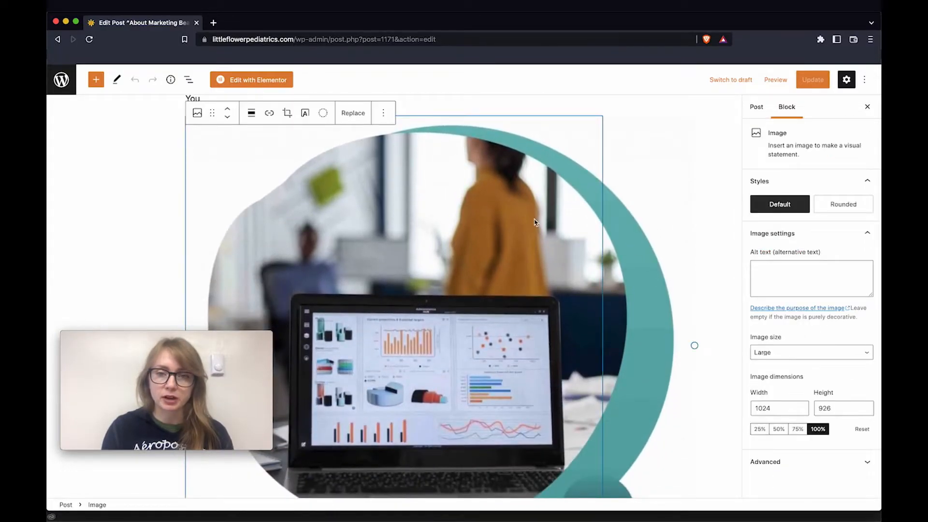
pyautogui.scroll(-2, 654, 317)
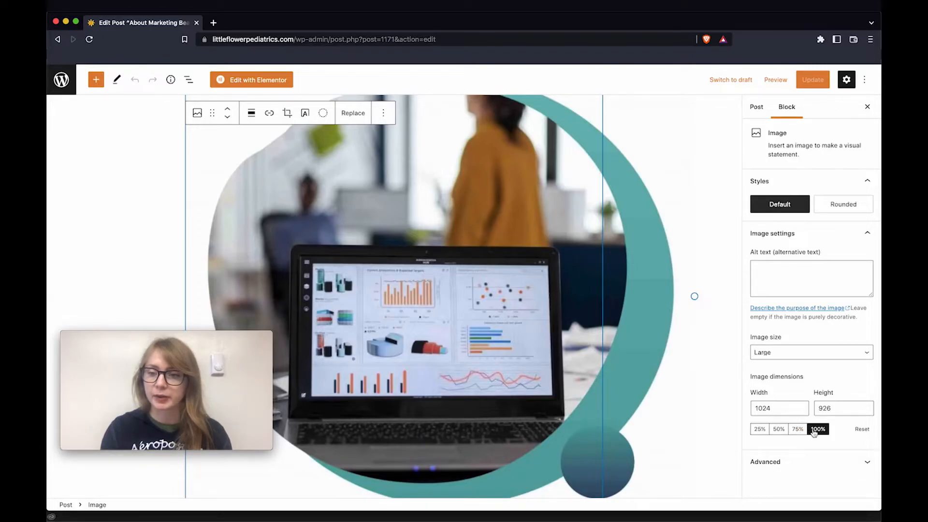
pyautogui.click(779, 429)
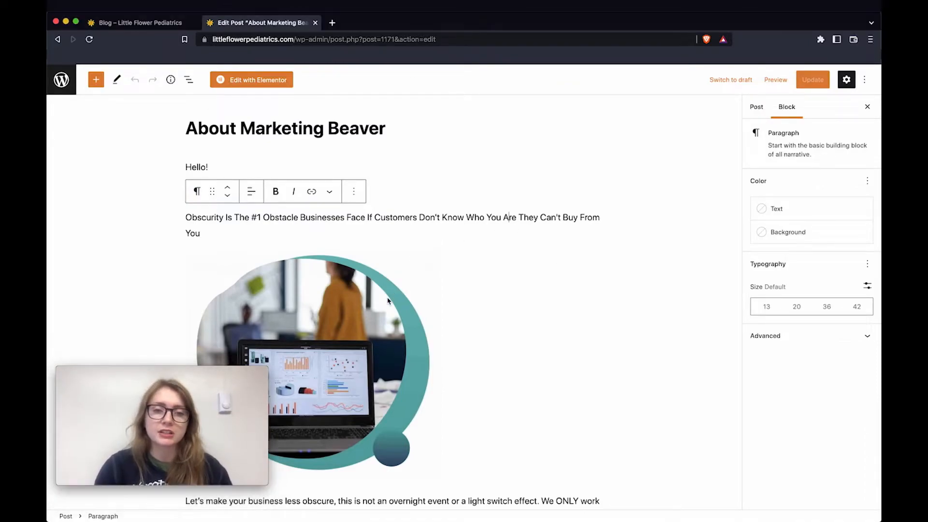
# Make the word 'Hello' bold in the Hello! paragraph
pyautogui.click(344, 268)
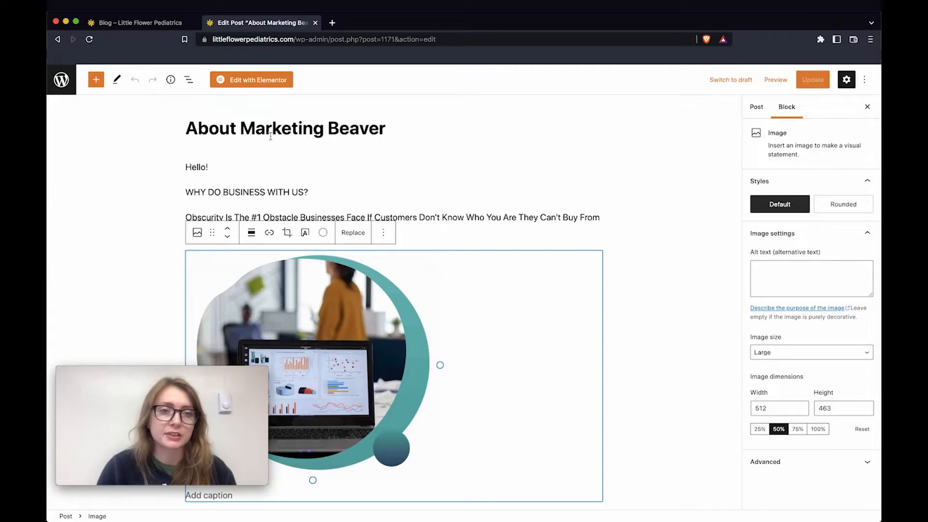
pyautogui.click(192, 167)
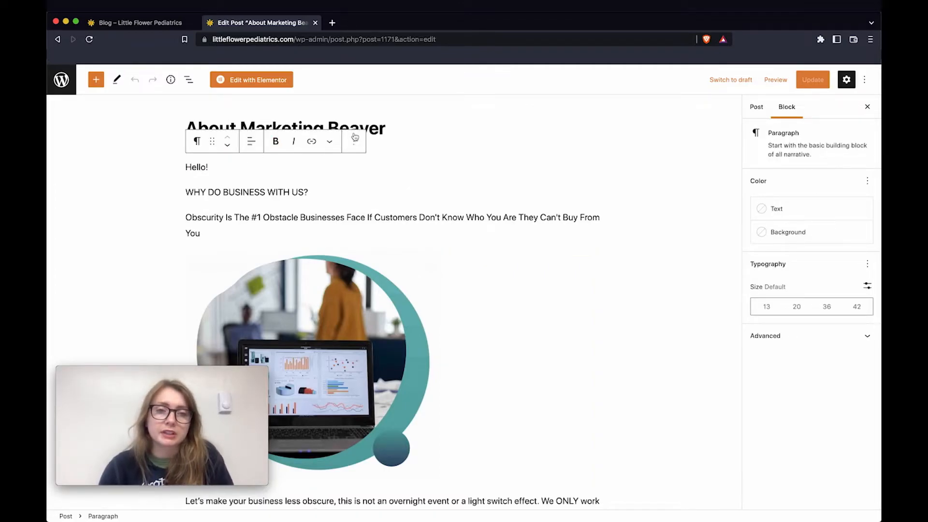
pyautogui.click(277, 143)
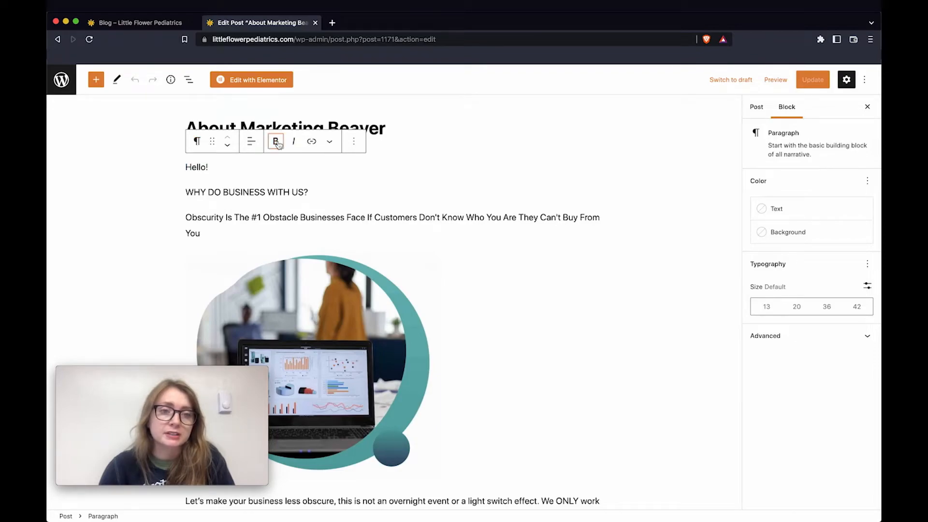
pyautogui.doubleClick(194, 168)
pyautogui.click(276, 142)
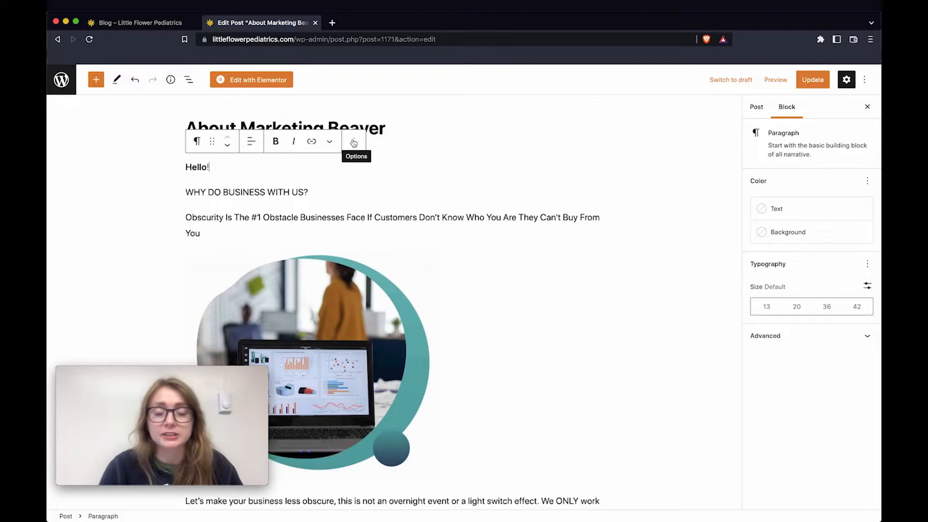
# Duplicate the Hello! paragraph and italicize 'Hello' in the copy
pyautogui.click(353, 142)
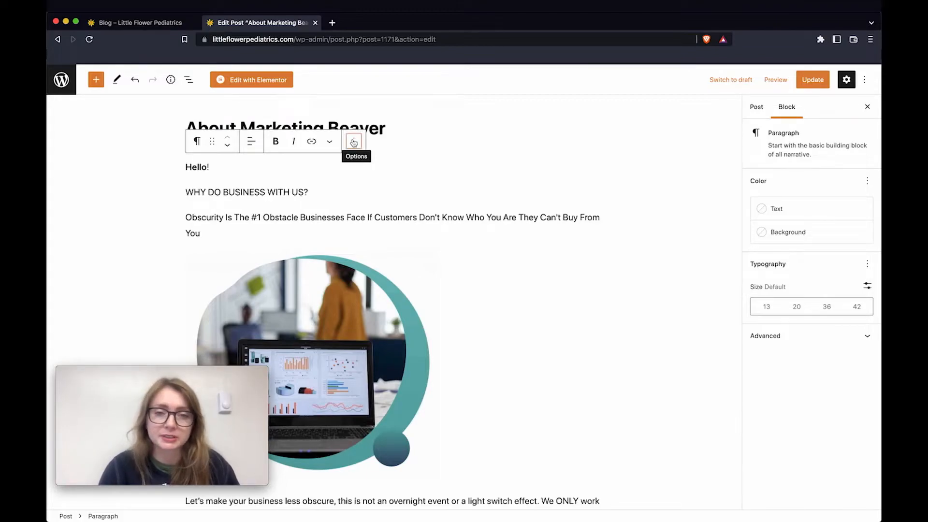
pyautogui.click(385, 210)
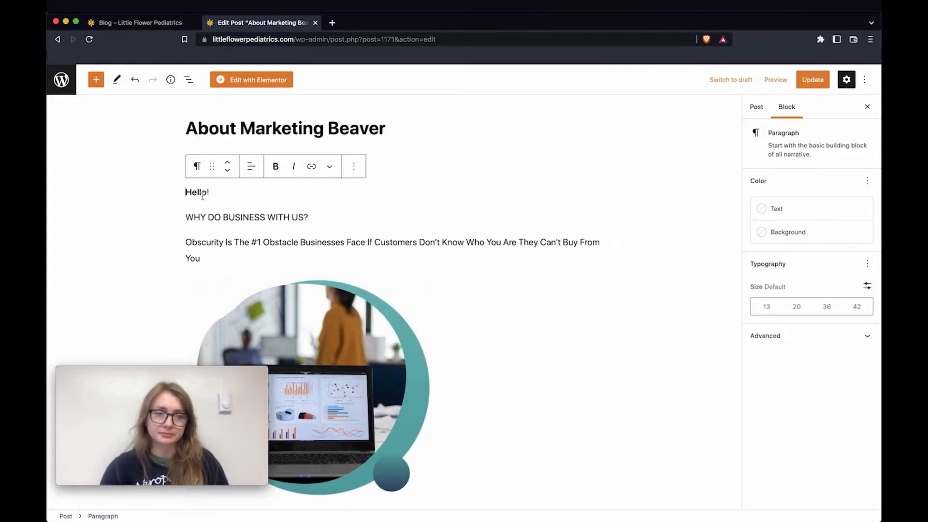
pyautogui.click(302, 230)
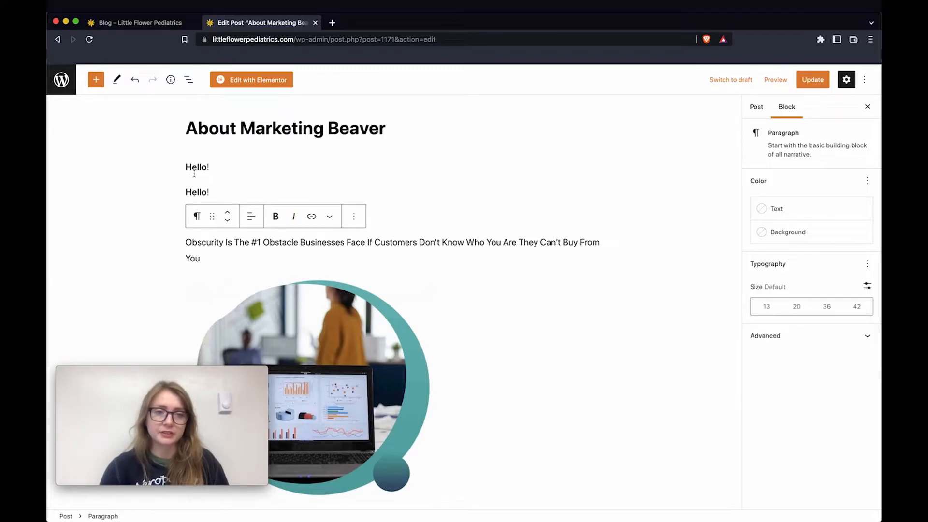
pyautogui.tripleClick(196, 192)
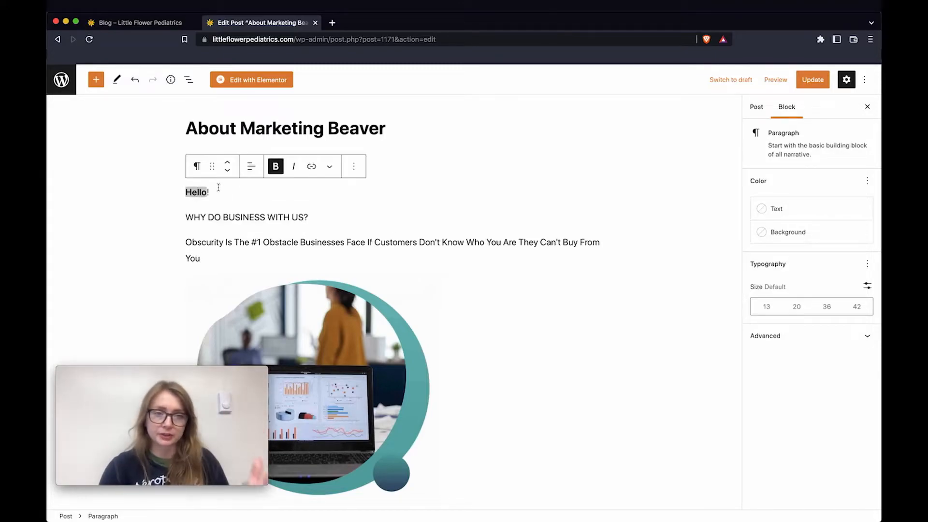
pyautogui.click(293, 166)
pyautogui.doubleClick(202, 194)
pyautogui.click(293, 166)
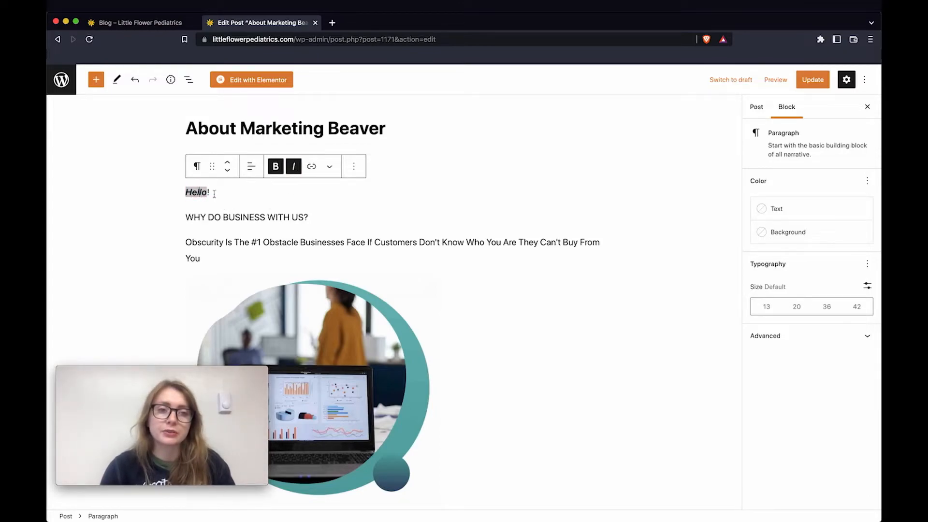
# Delete the extra paragraph block between Hello! and 'WHY DO BUSINESS WITH US?'
pyautogui.doubleClick(195, 191)
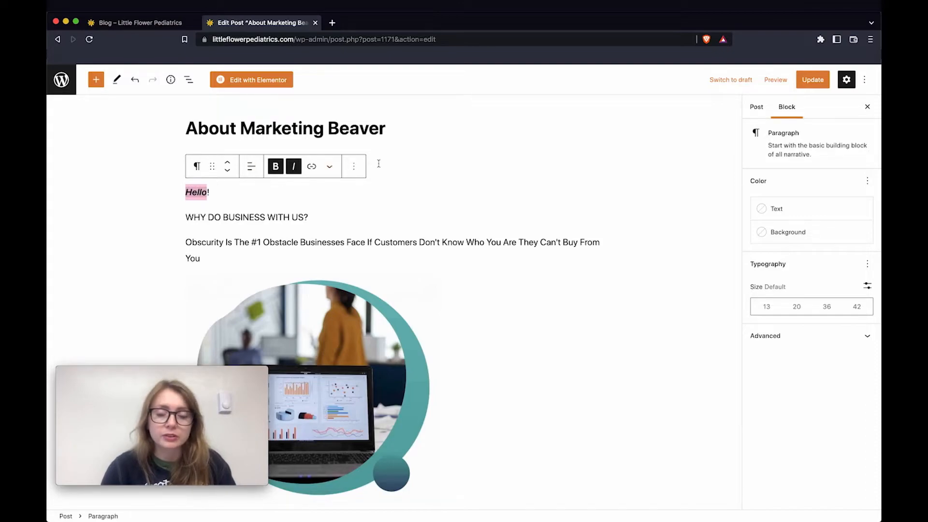
pyautogui.click(354, 166)
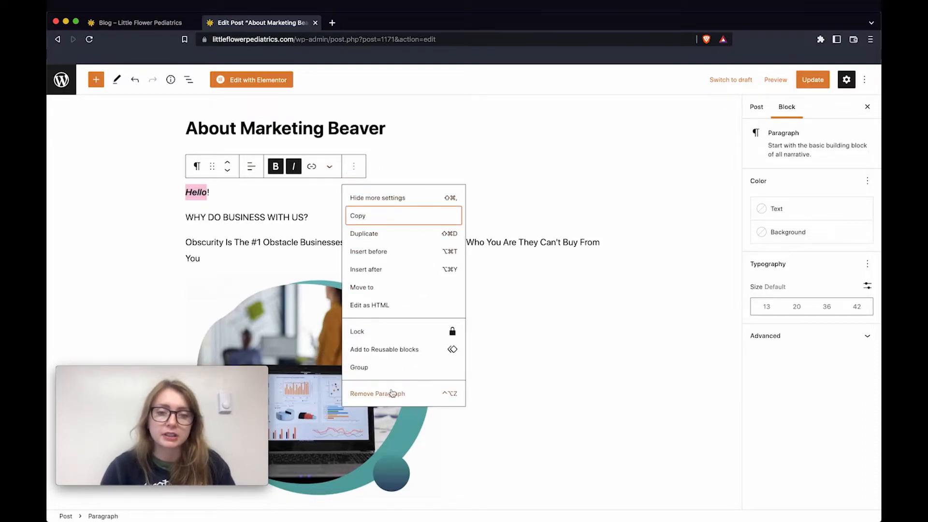
pyautogui.click(401, 394)
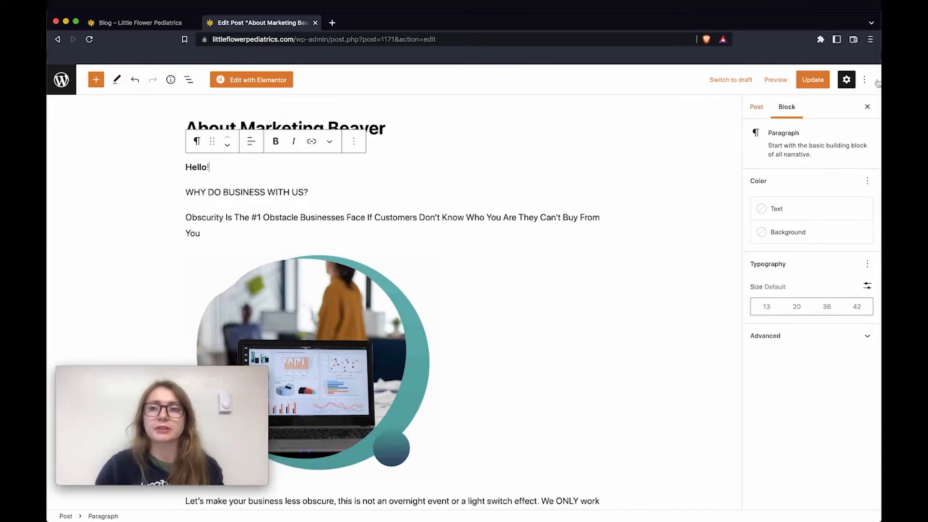
# Update the About Marketing Beaver post and review its live page
pyautogui.click(811, 81)
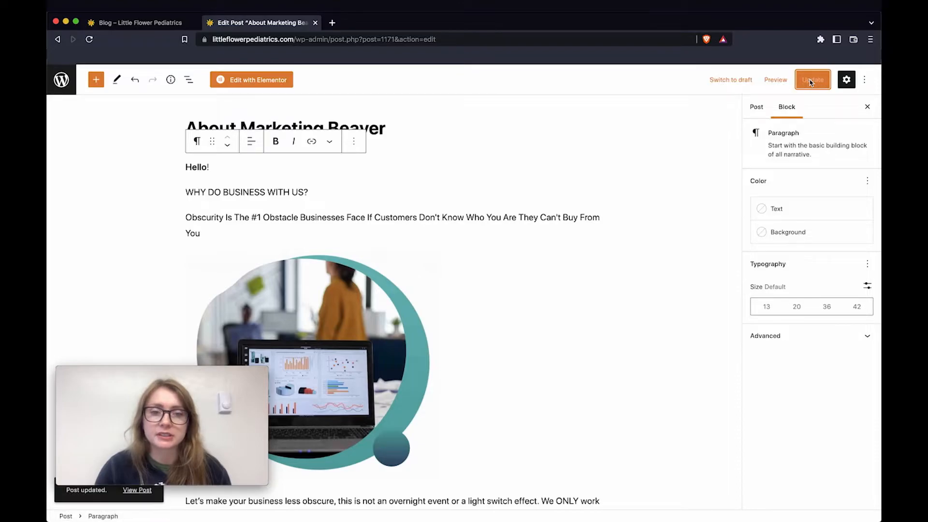
pyautogui.click(139, 491)
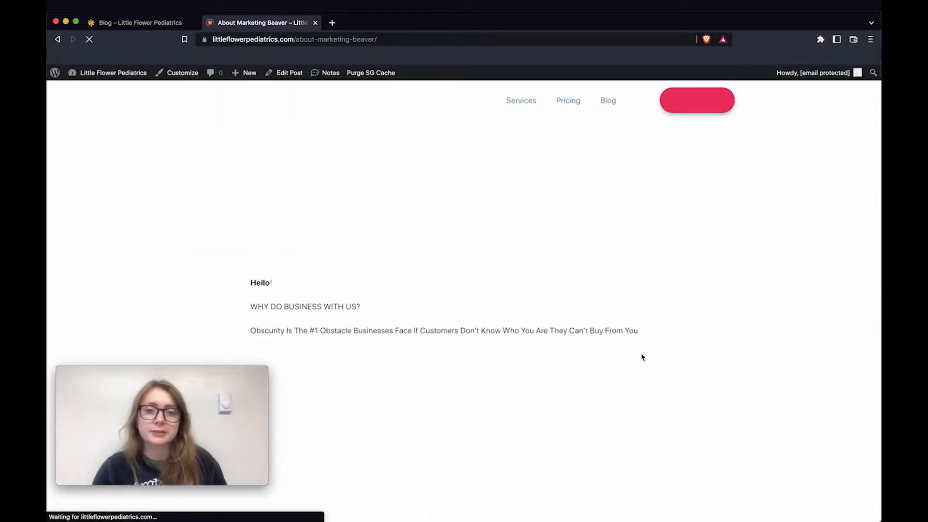
pyautogui.scroll(-7, 642, 357)
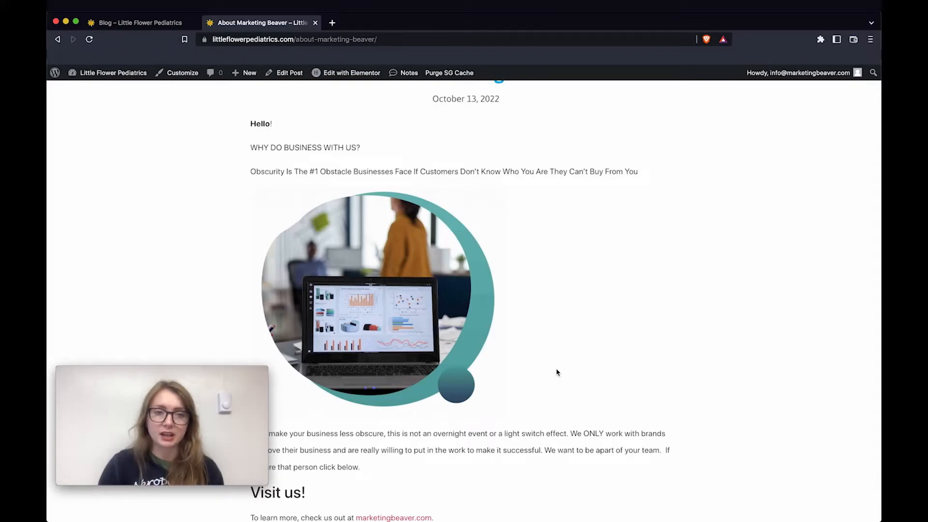
pyautogui.scroll(1, 556, 372)
pyautogui.moveTo(247, 168); pyautogui.dragTo(298, 169)
pyautogui.click(632, 235)
pyautogui.scroll(6, 632, 236)
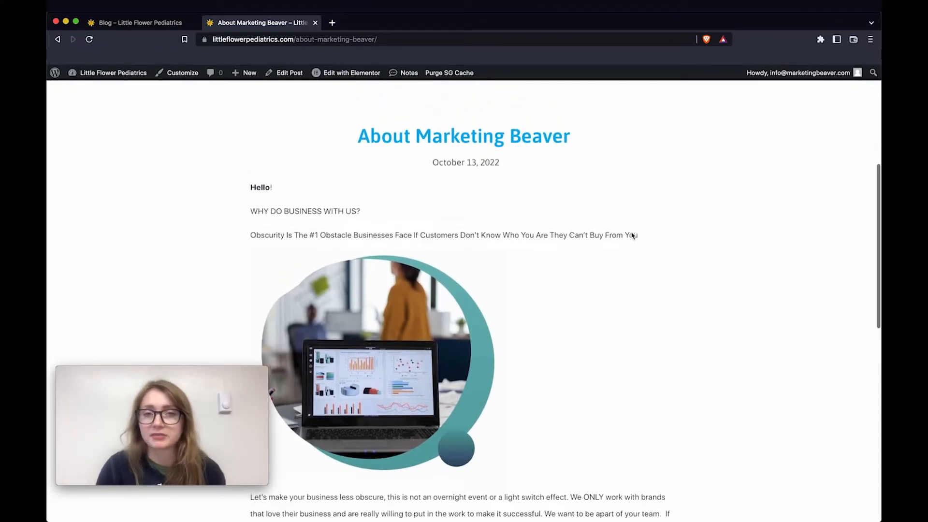
pyautogui.scroll(1, 632, 235)
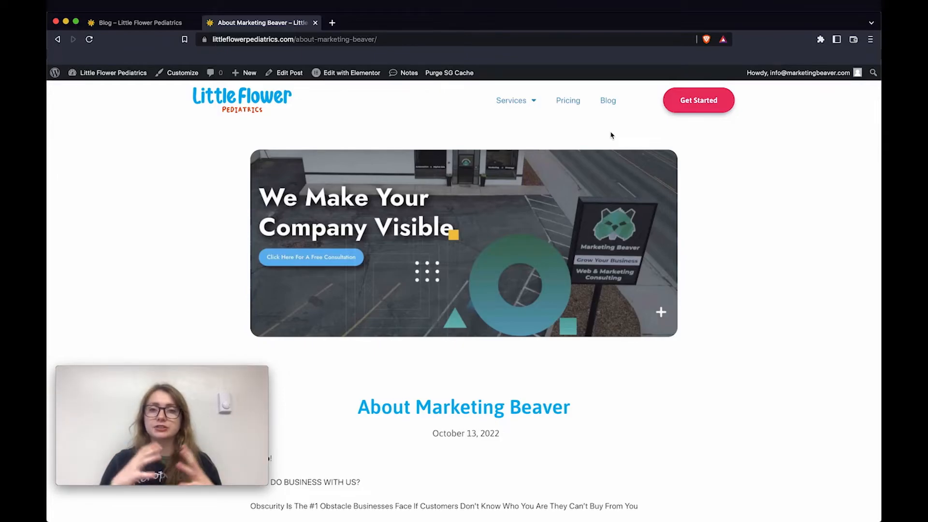
# Browse the site's Blog page, checking the About Marketing Beaver card beside two earlier posts
pyautogui.click(607, 104)
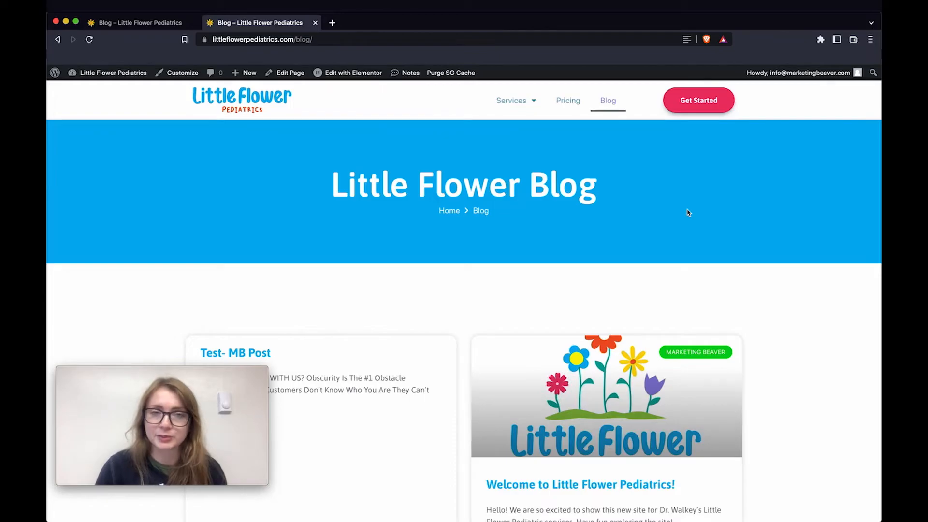
pyautogui.scroll(-6, 688, 212)
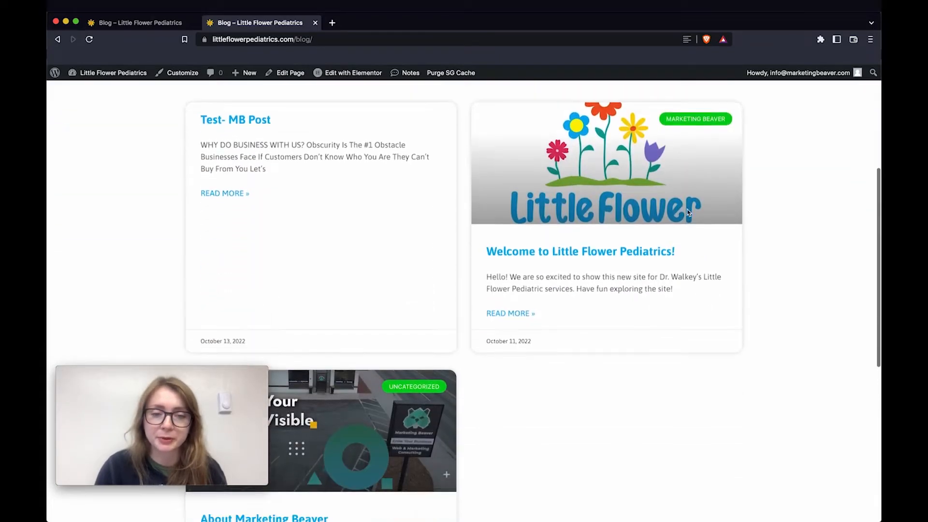
pyautogui.scroll(-5, 688, 210)
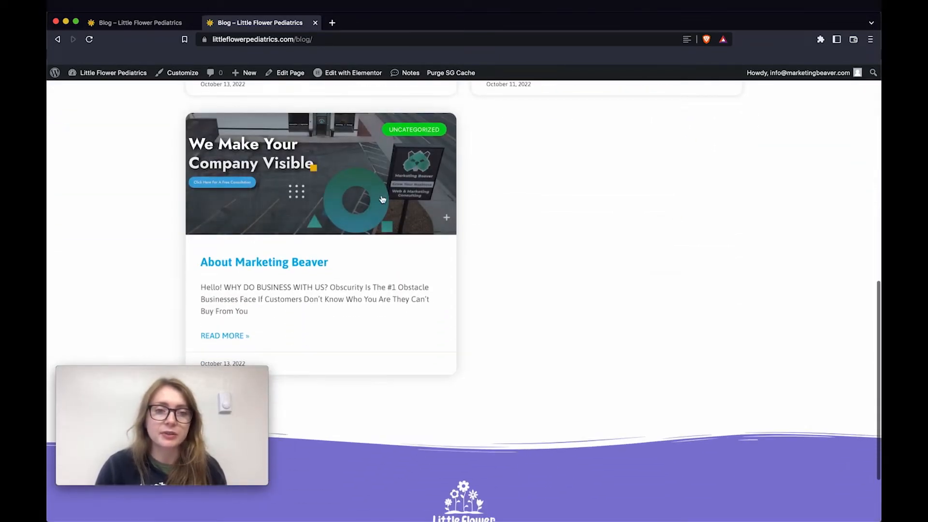
pyautogui.scroll(5, 483, 300)
pyautogui.scroll(-2, 493, 342)
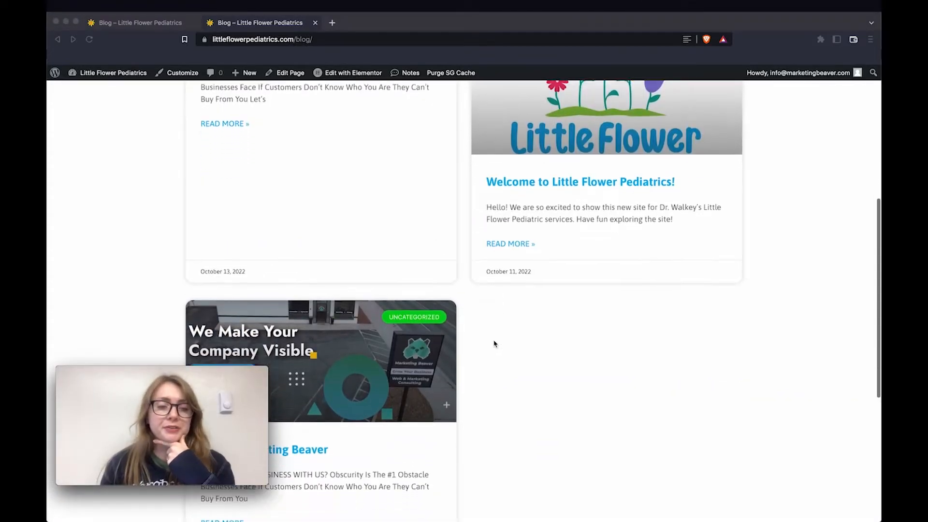
pyautogui.scroll(-1, 494, 343)
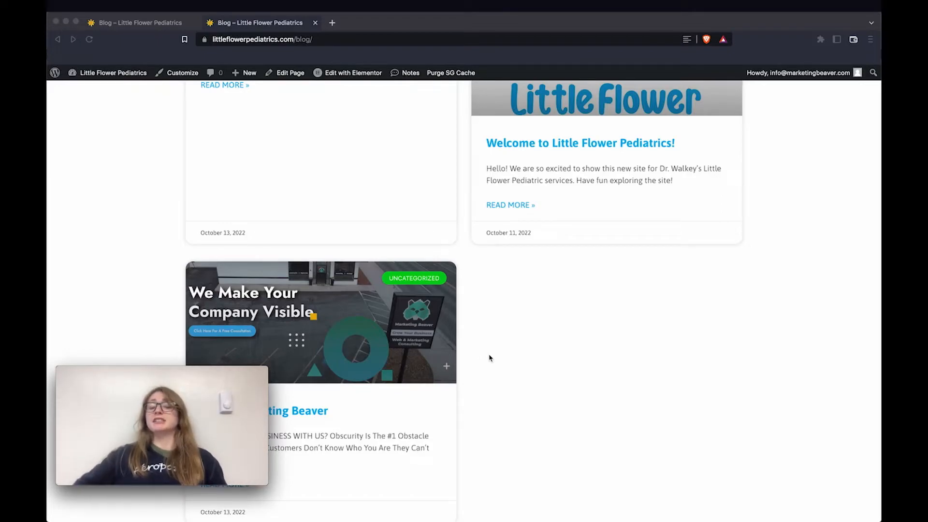
pyautogui.scroll(2, 490, 357)
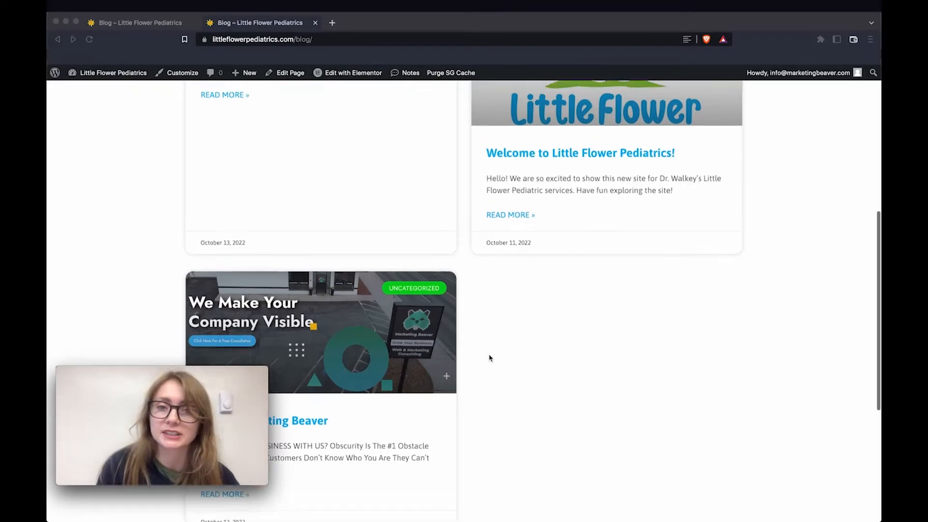
pyautogui.scroll(2, 490, 358)
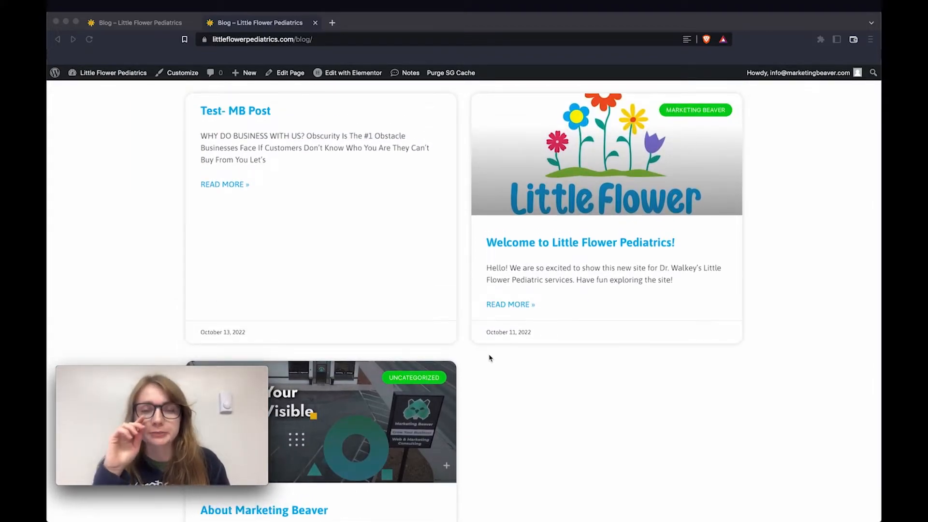
pyautogui.scroll(-1, 489, 357)
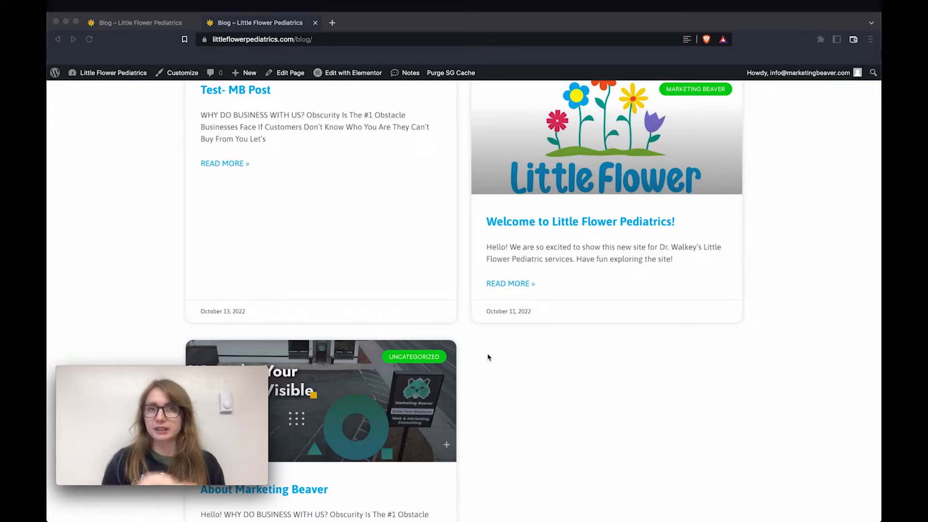
pyautogui.scroll(1, 488, 357)
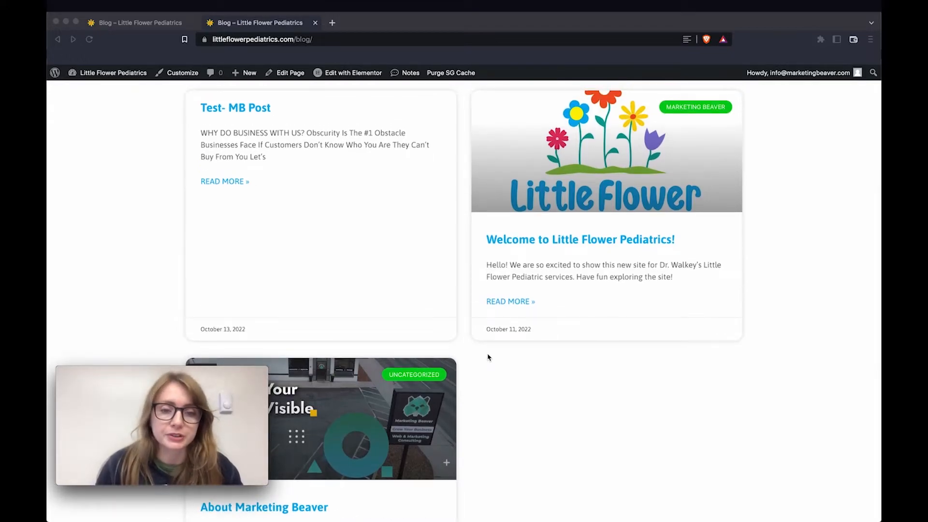
pyautogui.scroll(1, 488, 357)
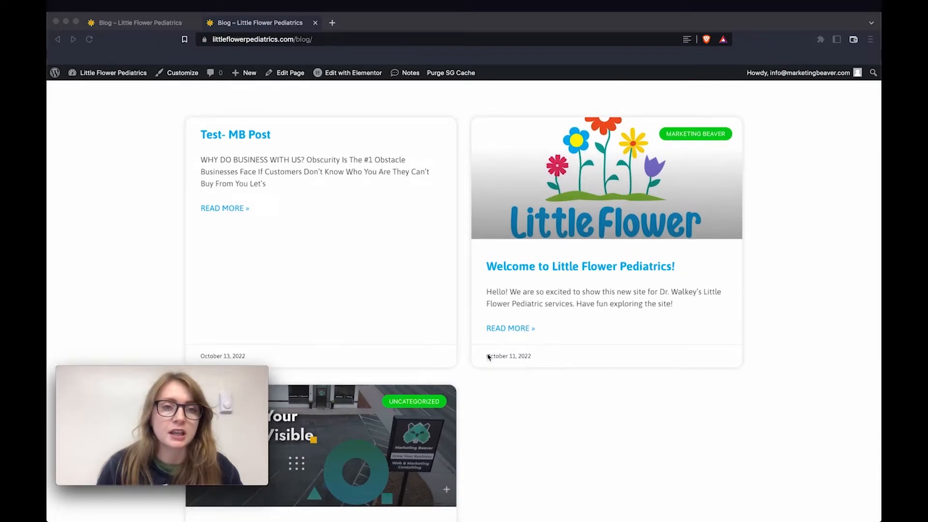
# From the admin All Posts list, view the About Marketing Beaver post live
pyautogui.click(55, 72)
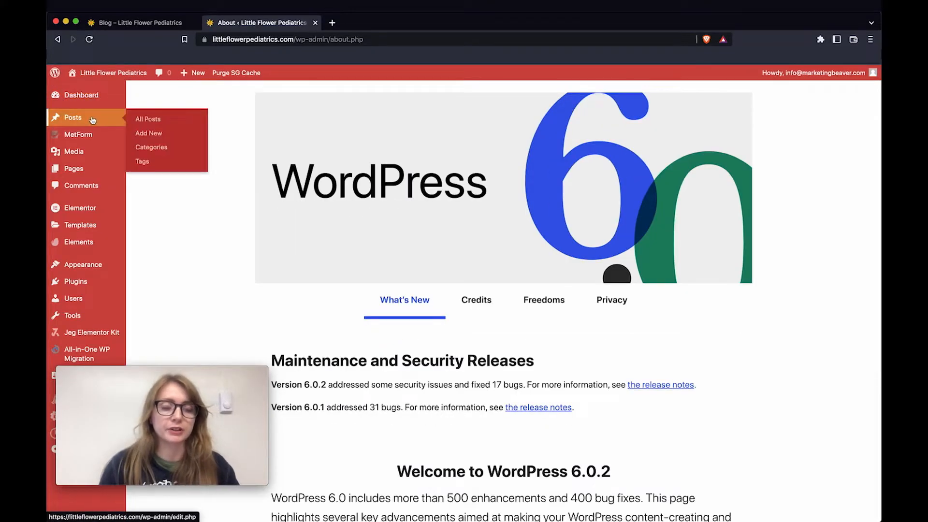
pyautogui.click(92, 120)
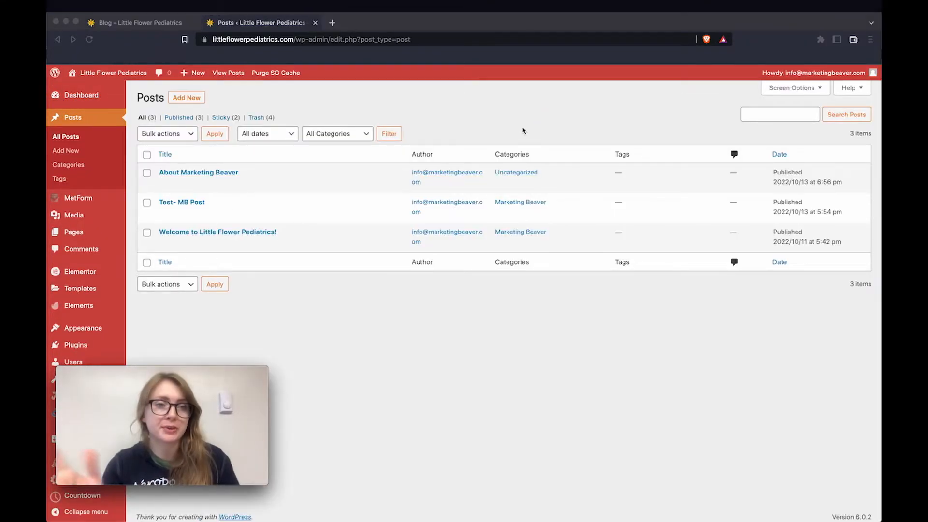
pyautogui.click(267, 201)
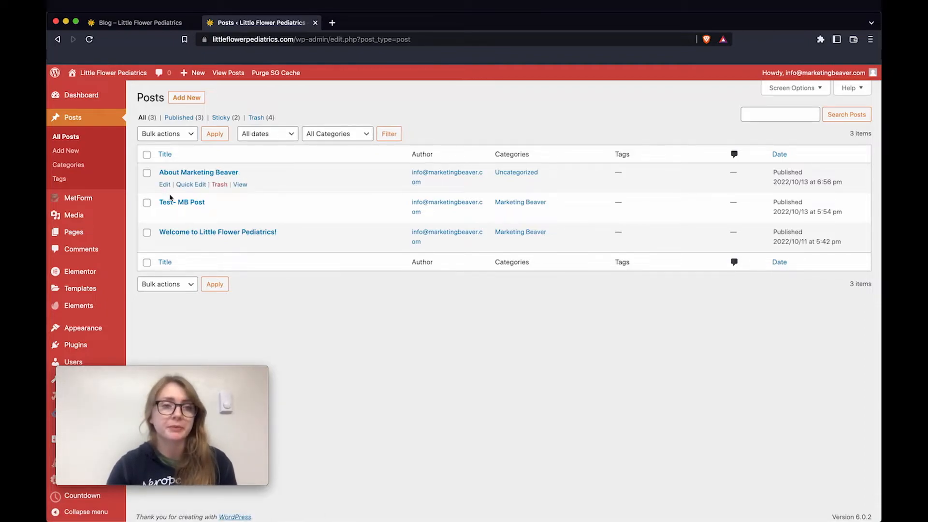
pyautogui.click(240, 184)
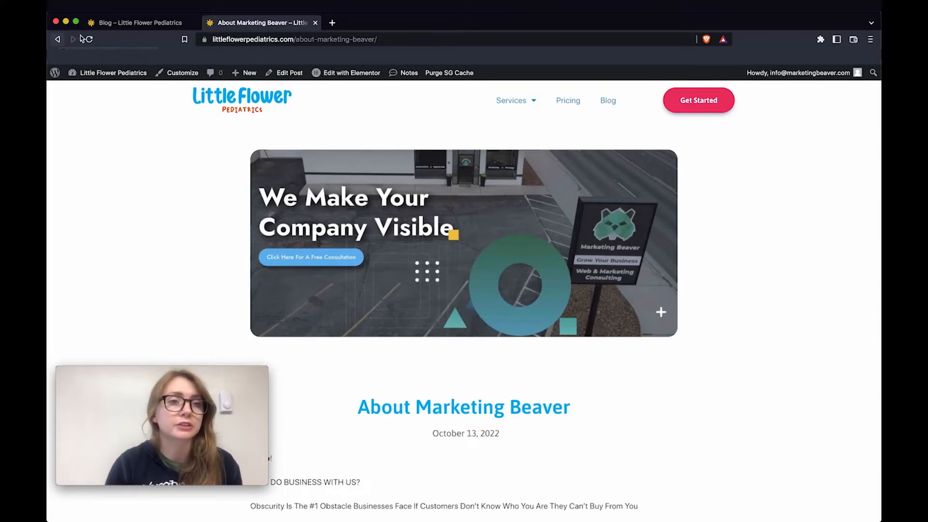
# Back in the admin posts list, look at Trash (4), then return to All (3)
pyautogui.click(63, 39)
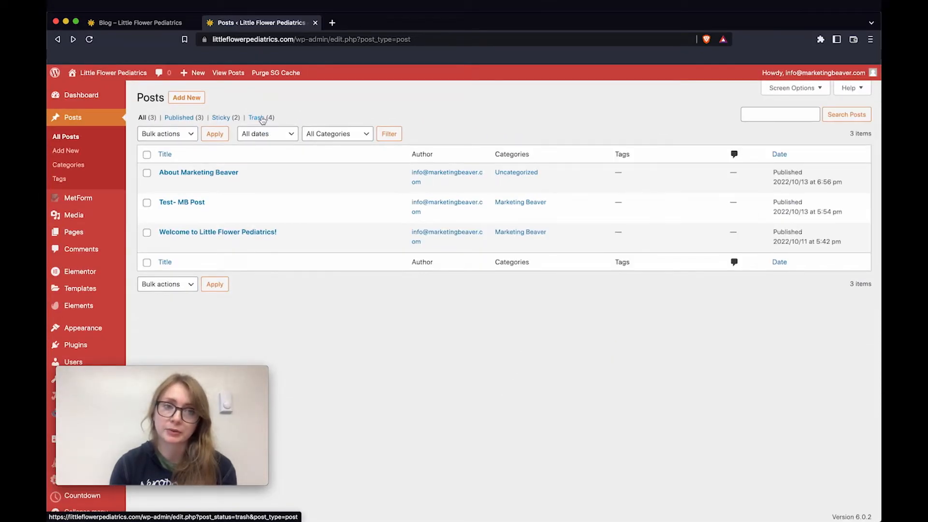
pyautogui.click(261, 130)
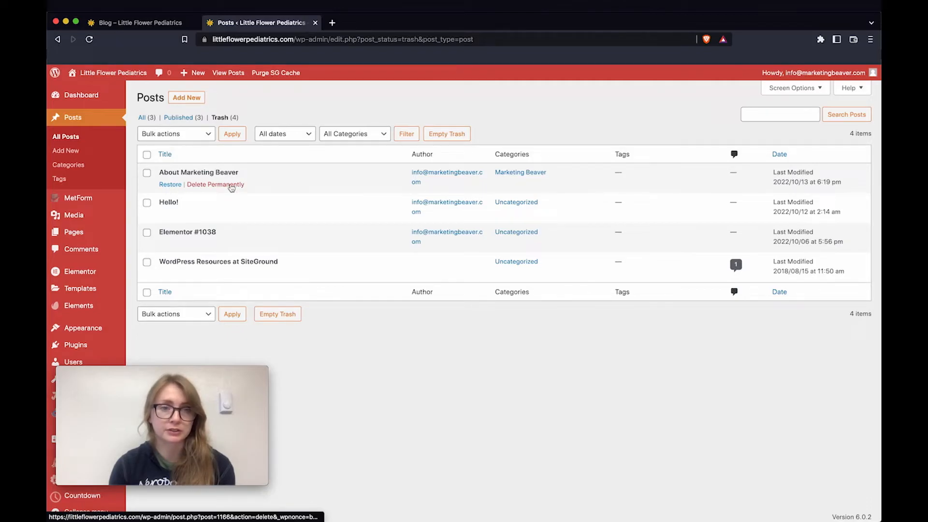
pyautogui.click(142, 118)
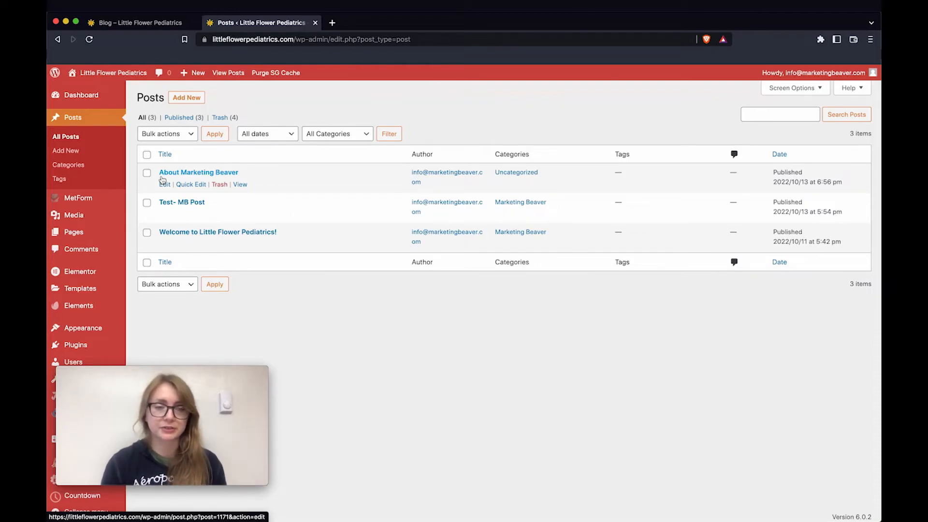
# Quick-edit About Marketing Beaver to replace Uncategorized with the Marketing Beaver category and update it
pyautogui.click(191, 185)
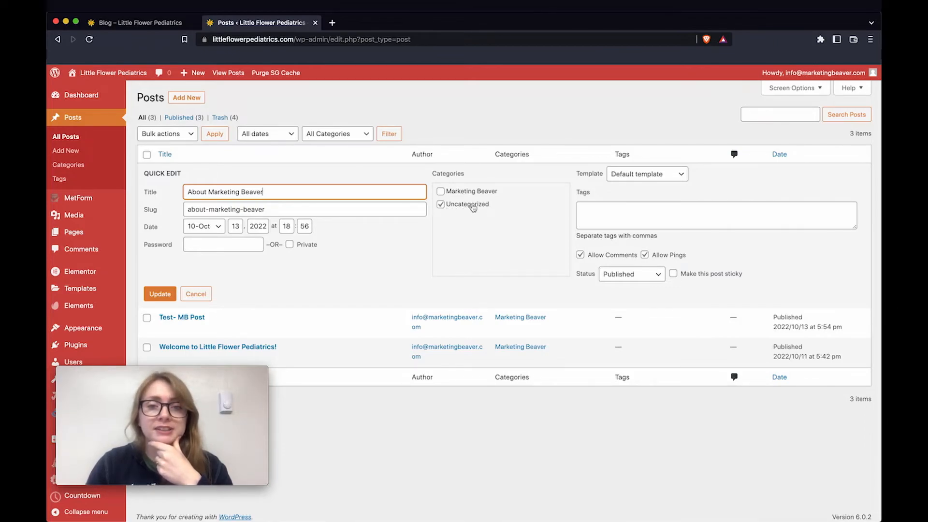
pyautogui.click(440, 204)
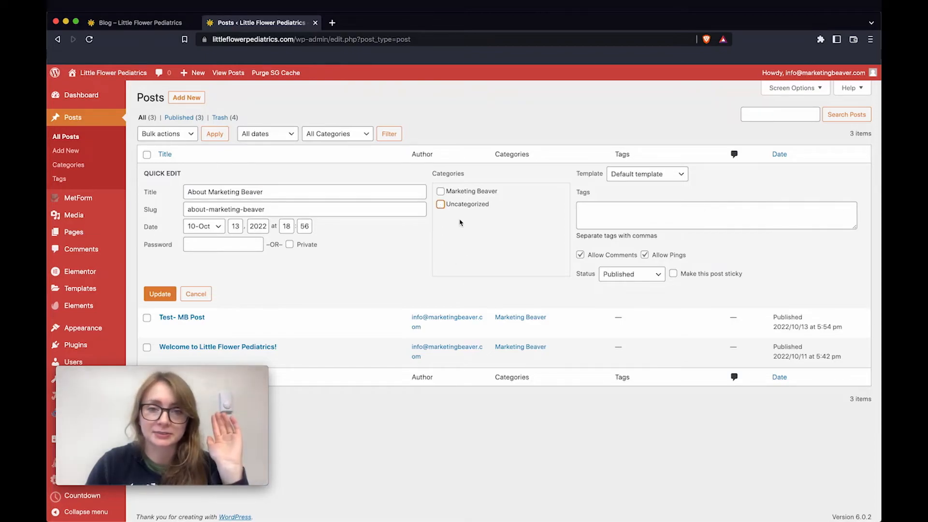
pyautogui.click(440, 192)
pyautogui.click(440, 192)
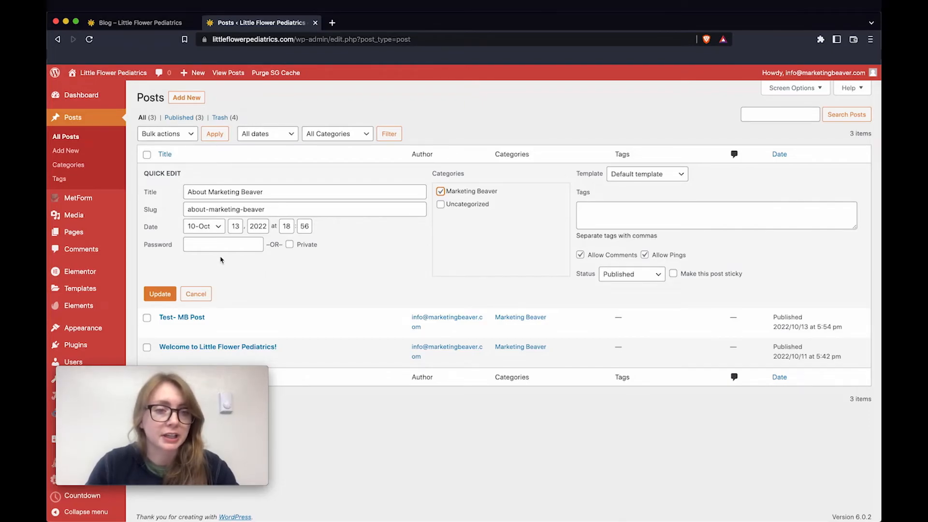
pyautogui.click(160, 293)
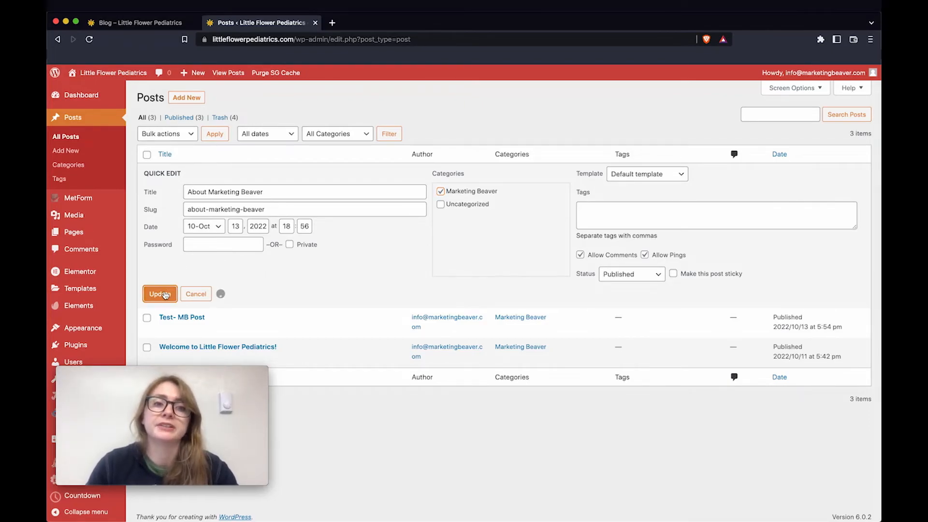
pyautogui.click(153, 23)
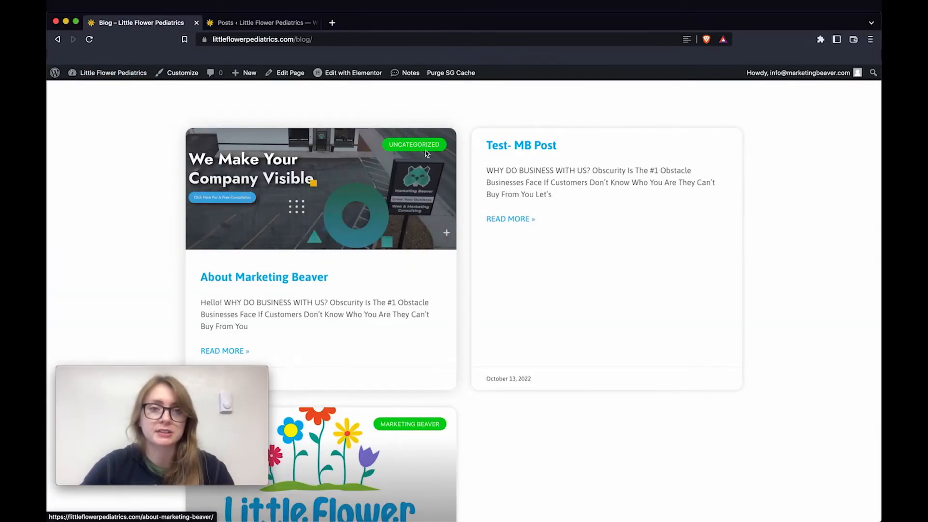
# Reload the Blog page to confirm the Marketing Beaver label, then cancel the open Quick Edit
pyautogui.press('super+r')
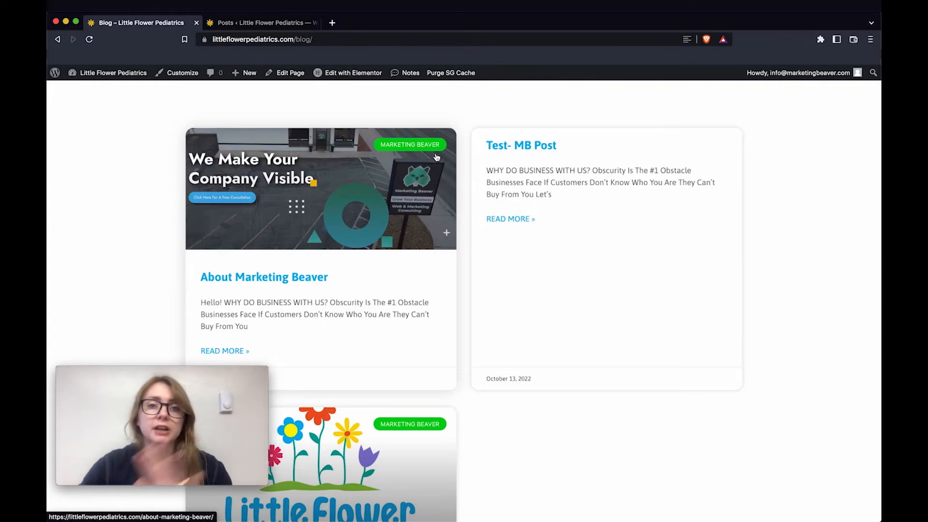
pyautogui.click(279, 25)
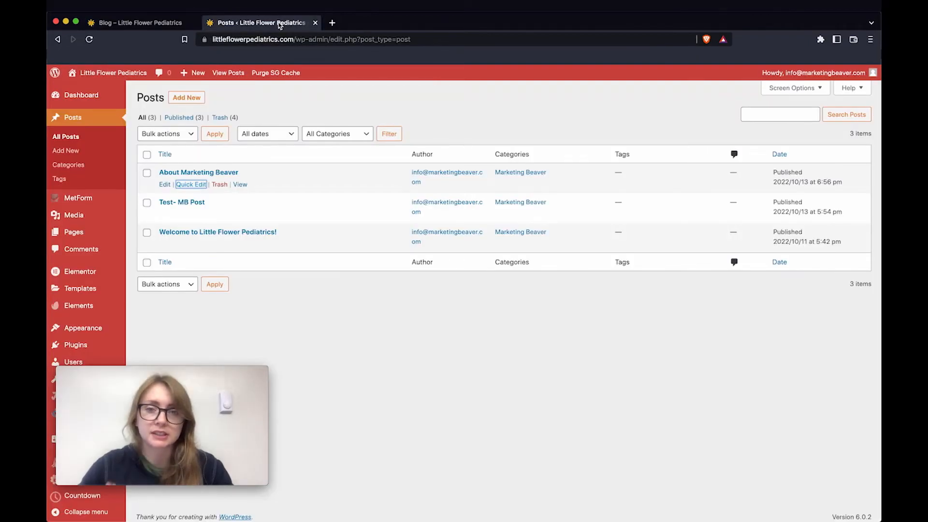
pyautogui.click(191, 184)
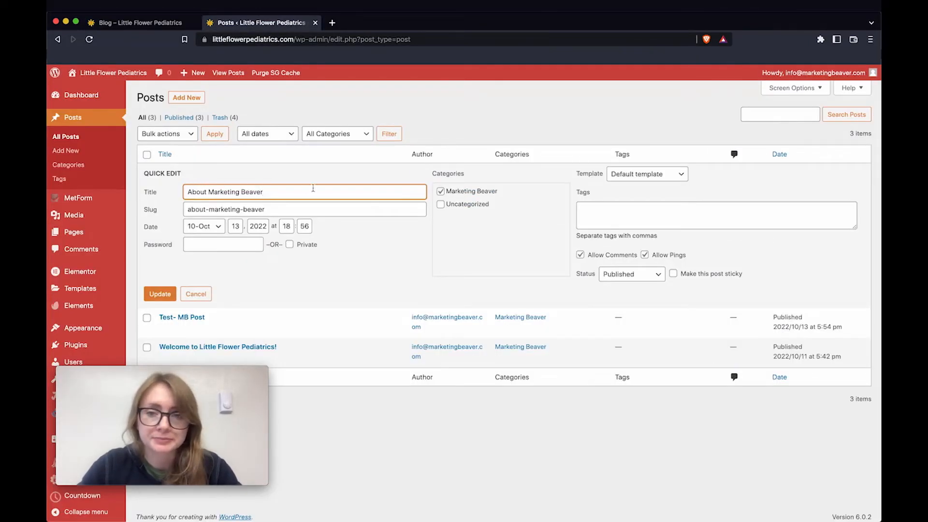
pyautogui.click(140, 23)
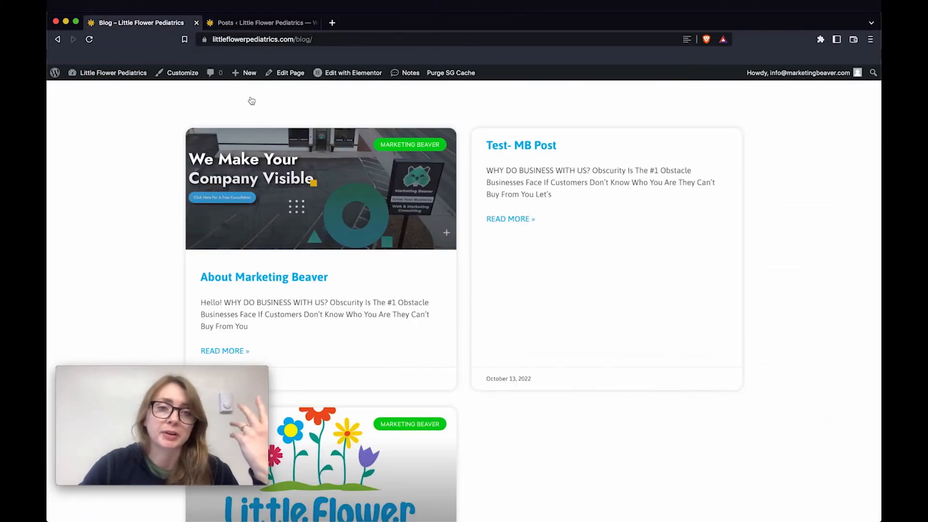
pyautogui.scroll(-5, 371, 204)
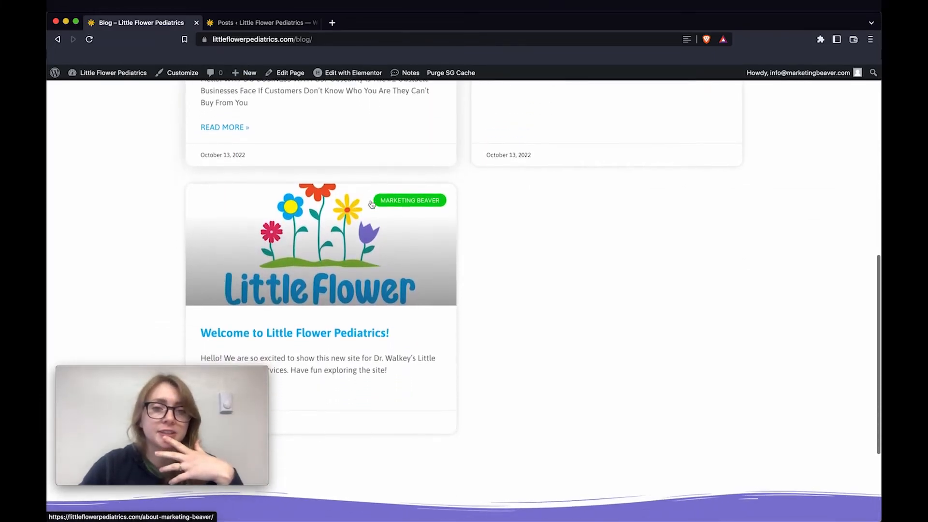
pyautogui.scroll(2, 372, 204)
pyautogui.scroll(-3, 371, 204)
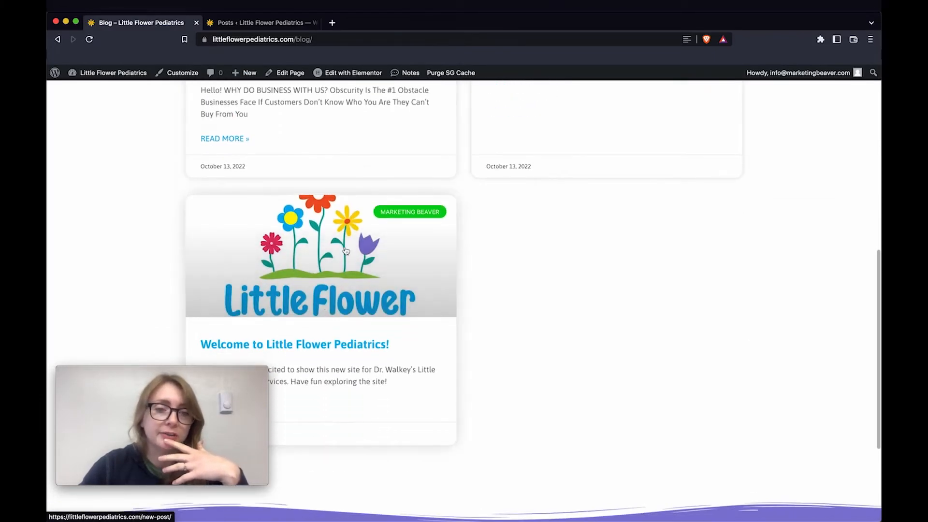
pyautogui.scroll(-3, 368, 317)
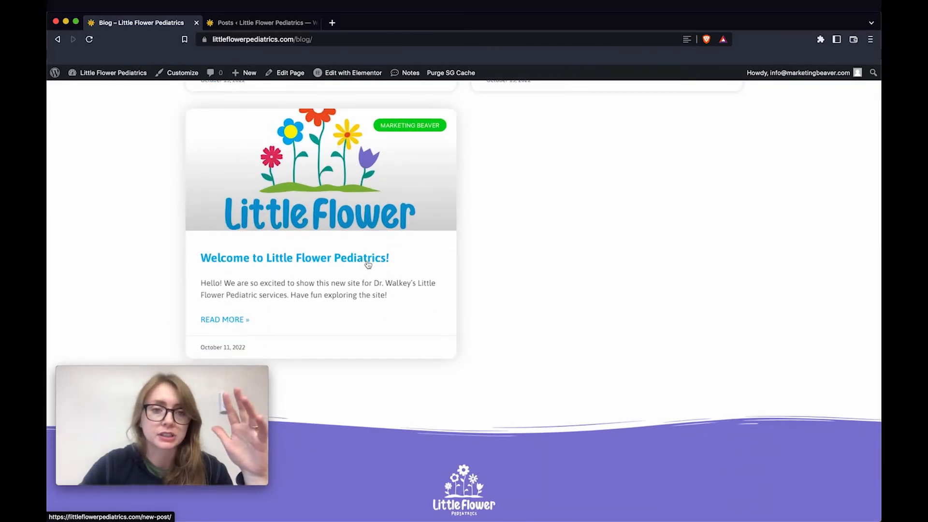
pyautogui.scroll(7, 368, 264)
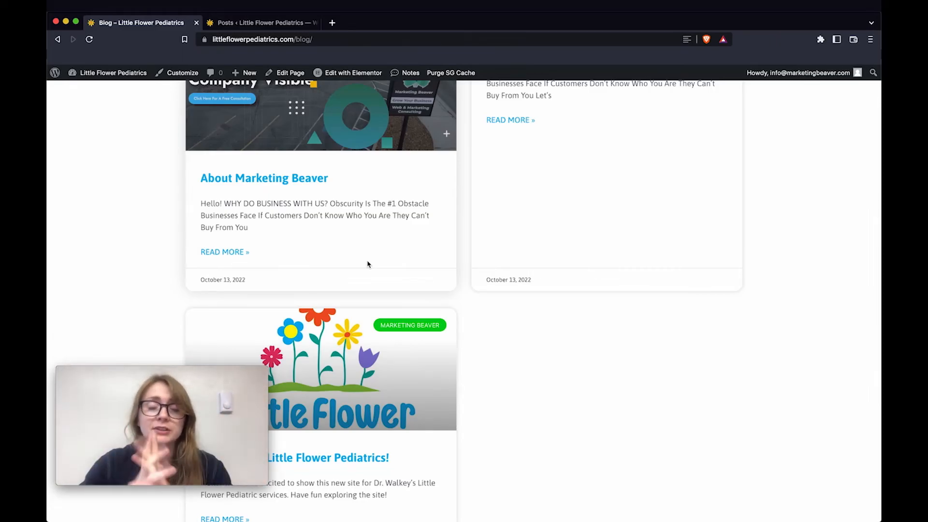
pyautogui.scroll(-4, 368, 264)
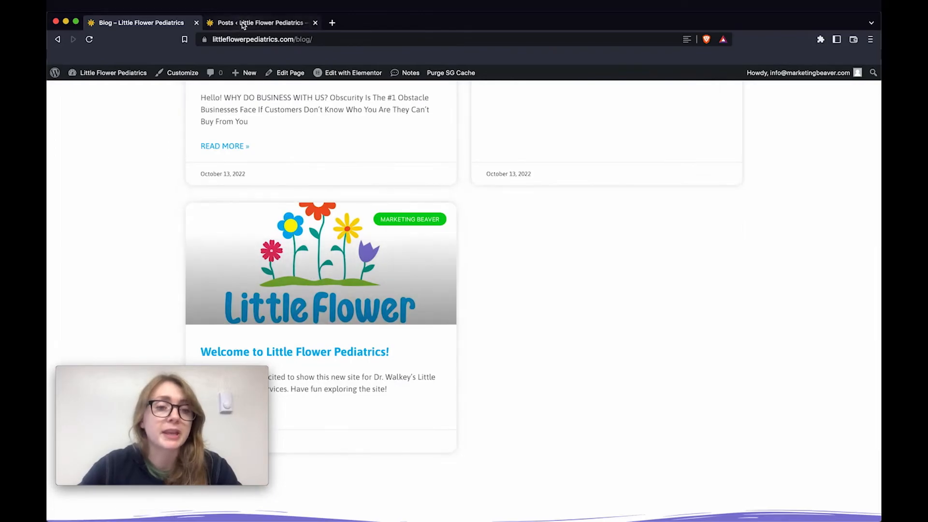
pyautogui.click(243, 25)
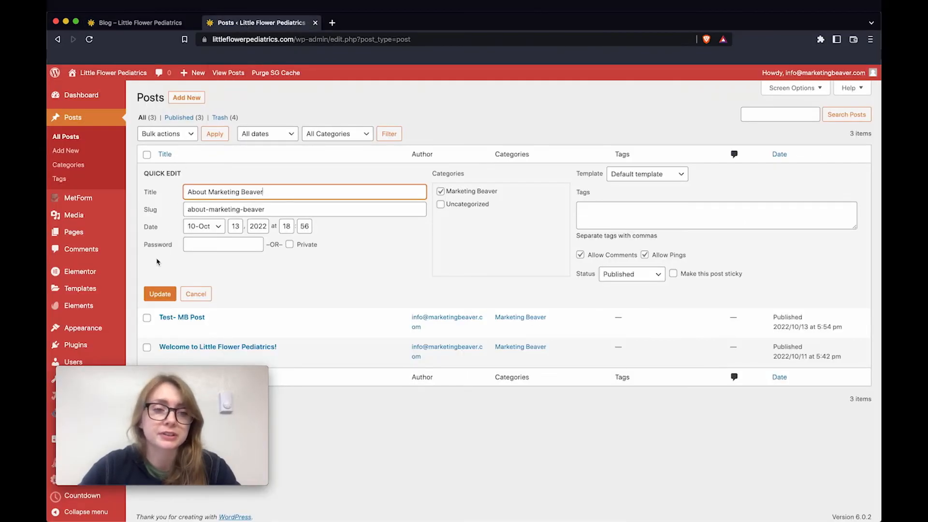
pyautogui.click(202, 294)
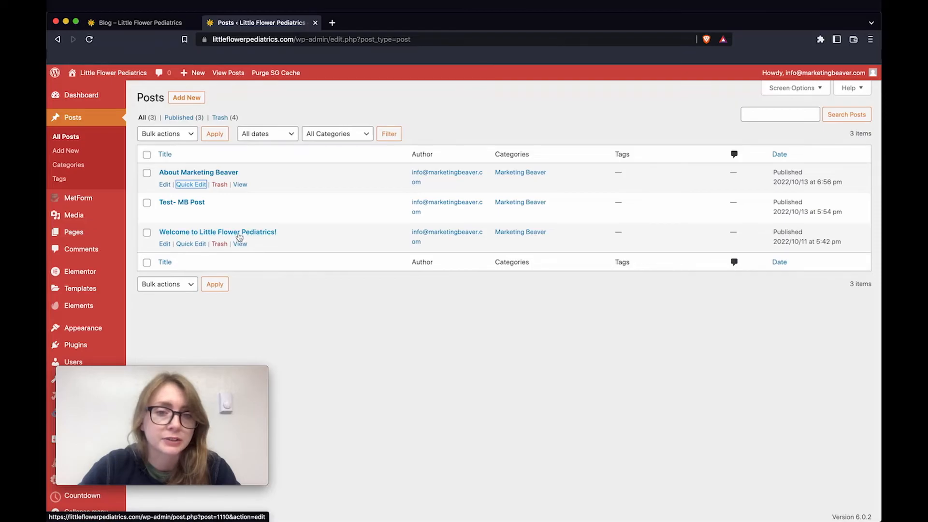
# Make 'Welcome to Little Flower Pediatrics!' sticky with Quick Edit, then return to the live Blog page
pyautogui.click(190, 243)
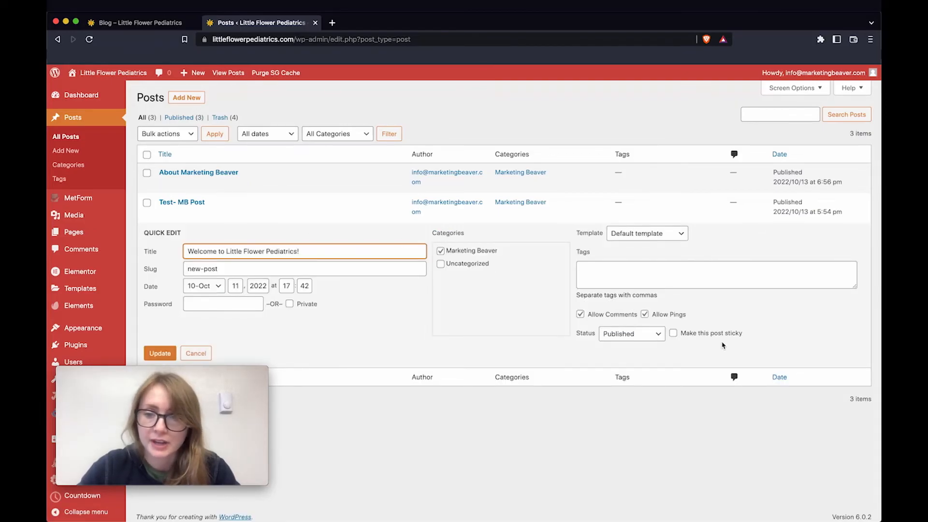
pyautogui.scroll(5, 723, 345)
pyautogui.scroll(-5, 687, 327)
pyautogui.click(673, 333)
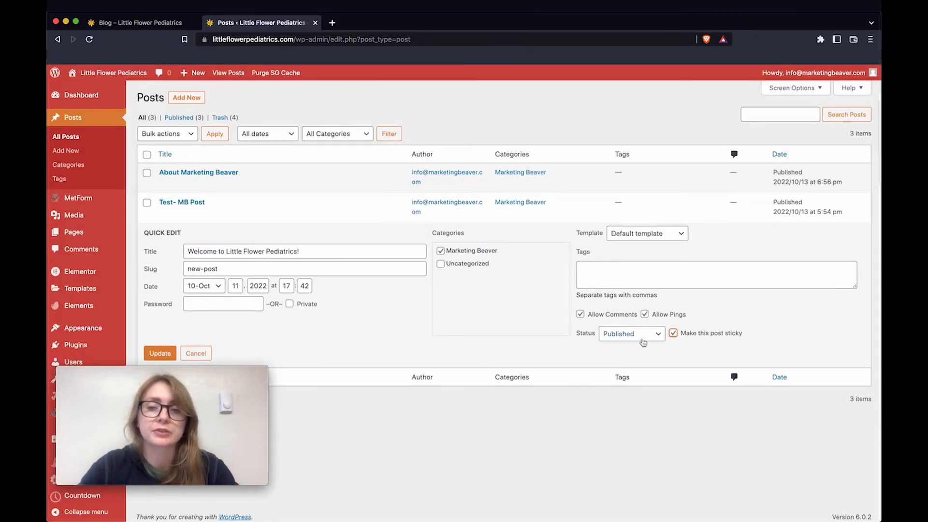
pyautogui.scroll(-1, 200, 305)
pyautogui.click(163, 348)
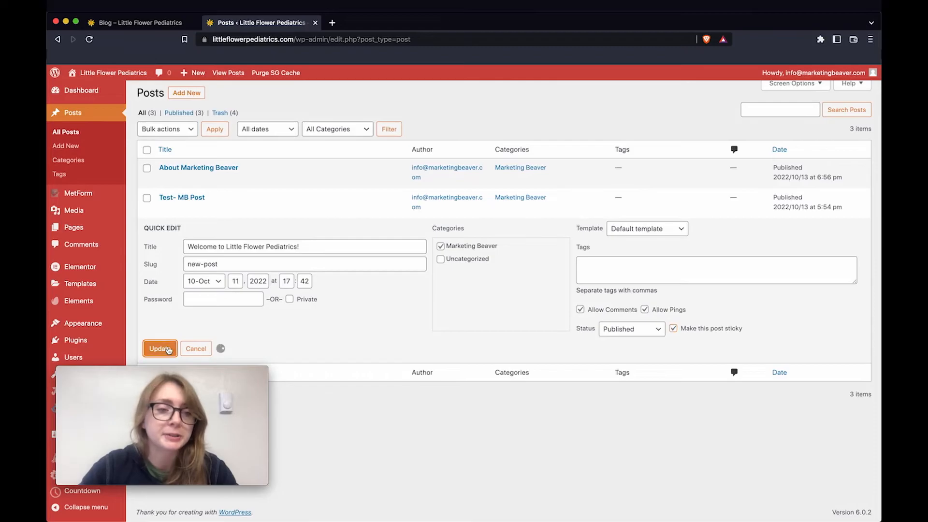
pyautogui.click(164, 23)
pyautogui.scroll(5, 532, 256)
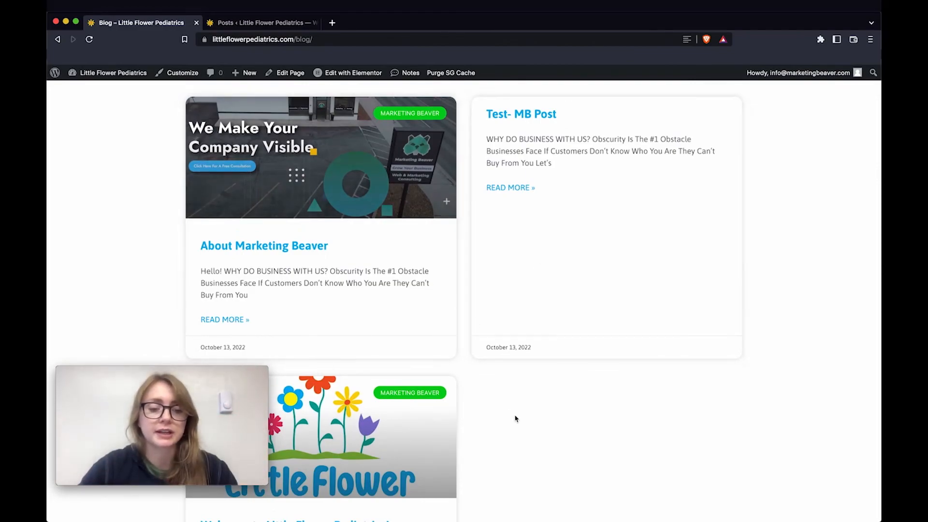
# Reload the blog to confirm the sticky welcome post, then go back to the admin Posts list
pyautogui.press('super+r')
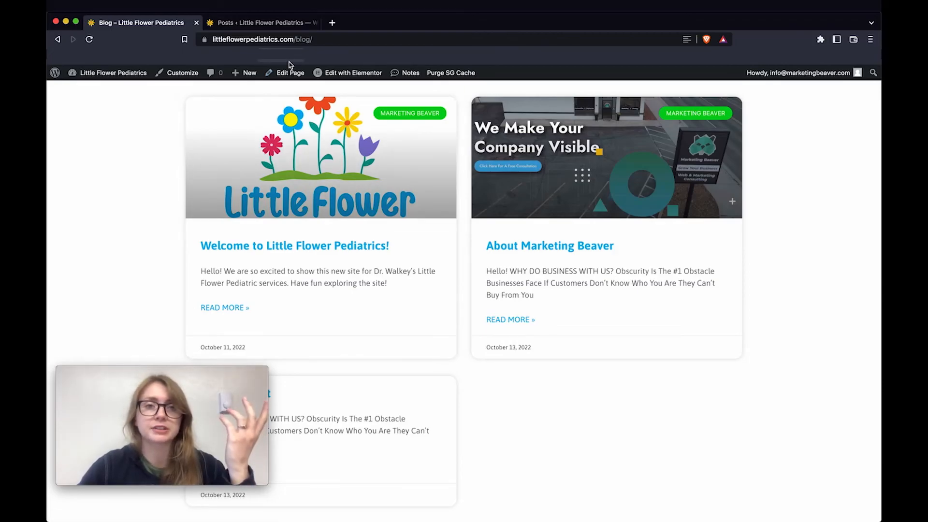
pyautogui.click(269, 25)
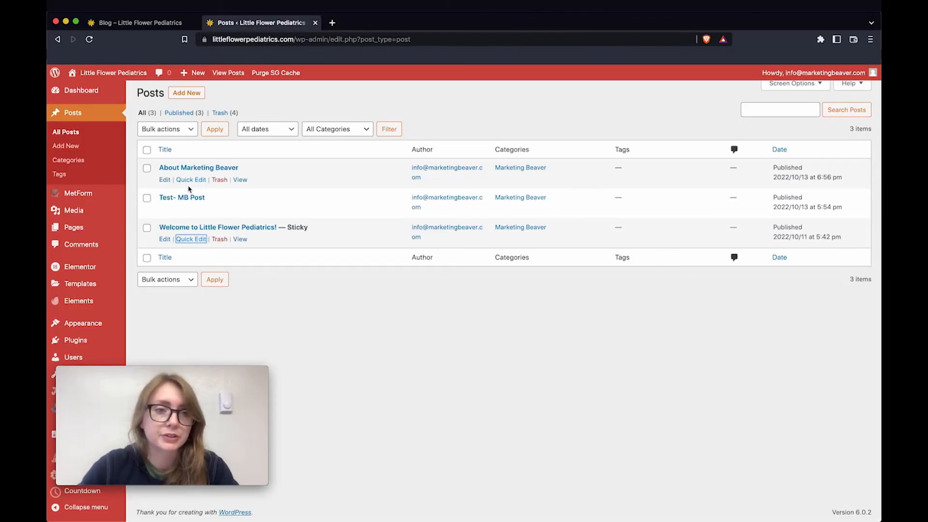
# Change the About Marketing Beaver post's status from published to Draft using Quick Edit
pyautogui.click(198, 180)
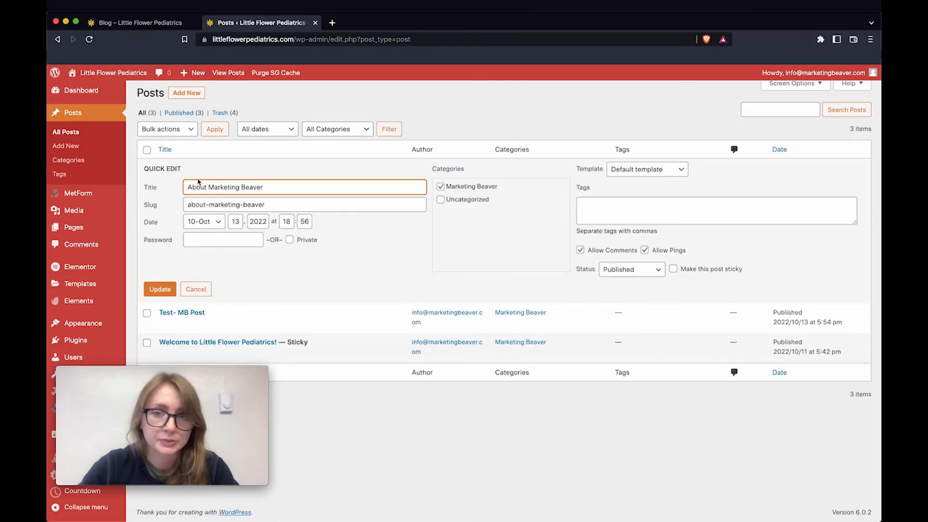
pyautogui.click(533, 299)
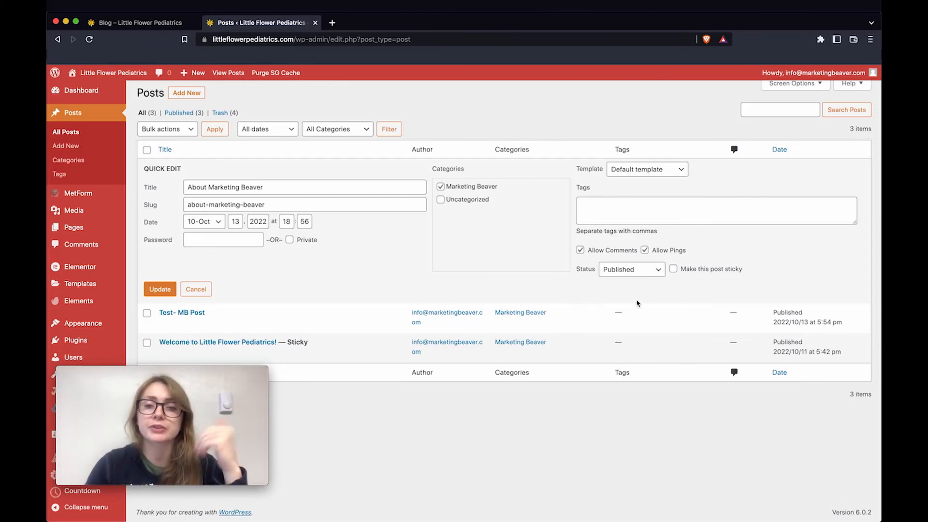
pyautogui.scroll(5, 638, 306)
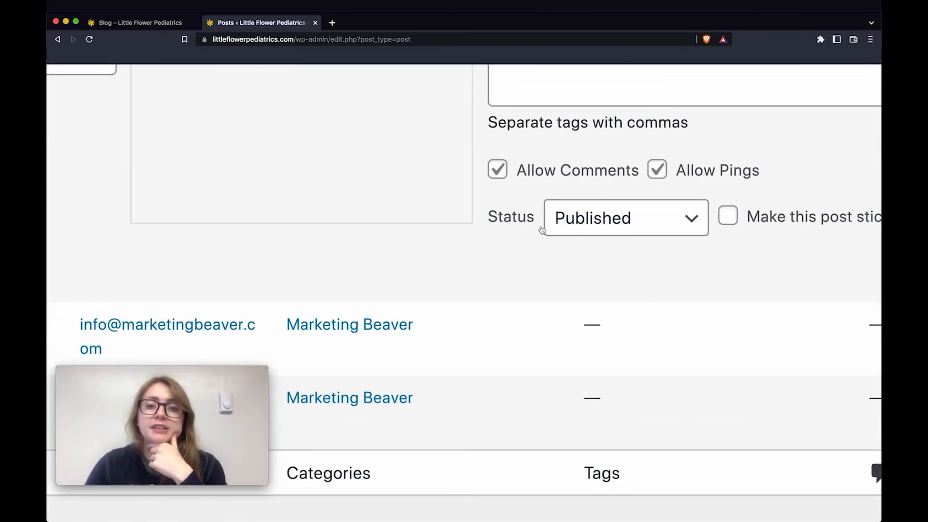
pyautogui.scroll(-5, 514, 232)
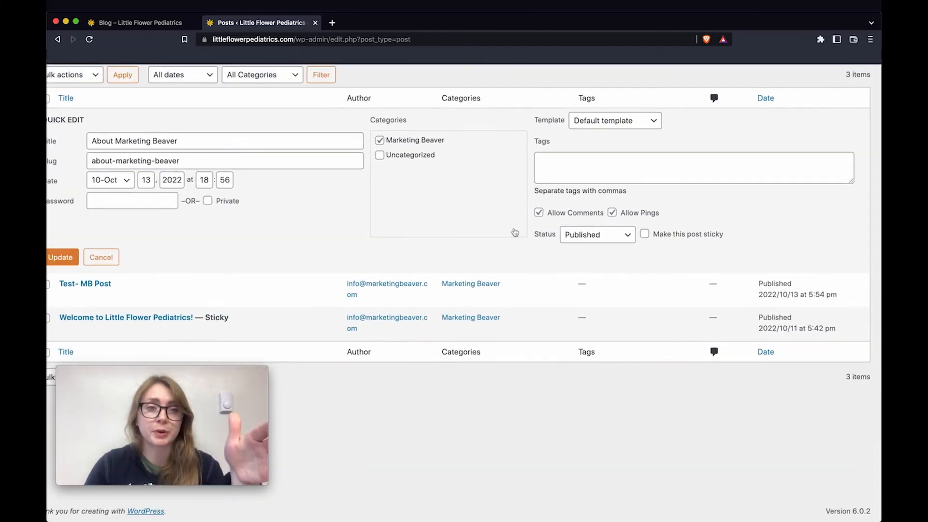
pyautogui.scroll(5, 514, 231)
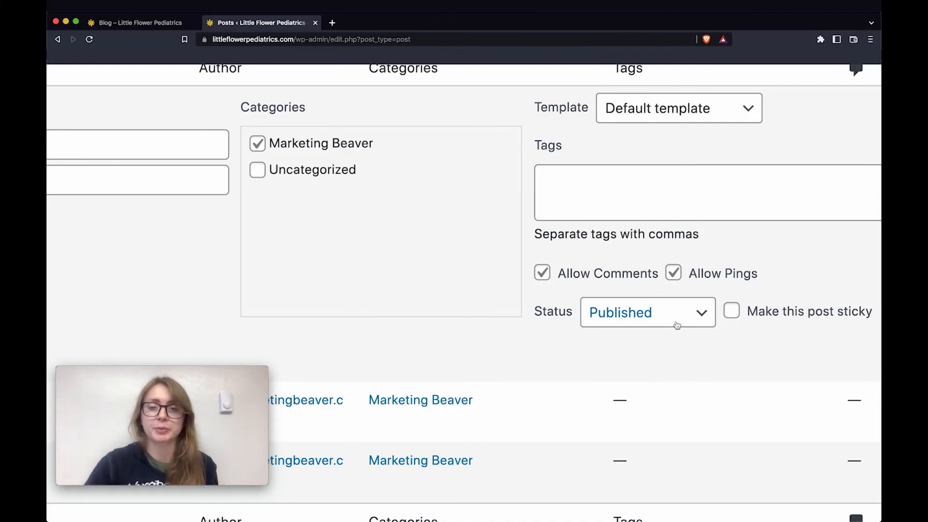
pyautogui.scroll(-1, 715, 325)
pyautogui.click(704, 321)
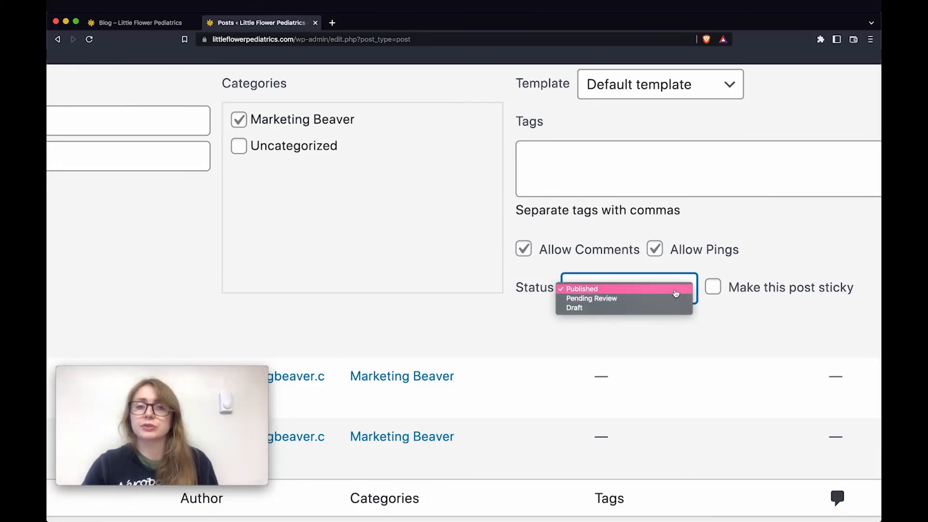
pyautogui.click(633, 309)
pyautogui.click(162, 291)
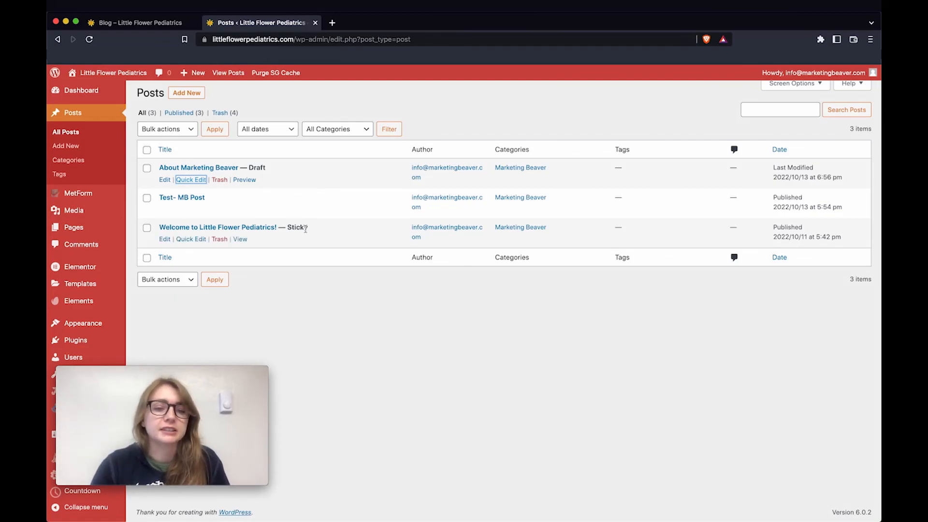
pyautogui.scroll(5, 300, 237)
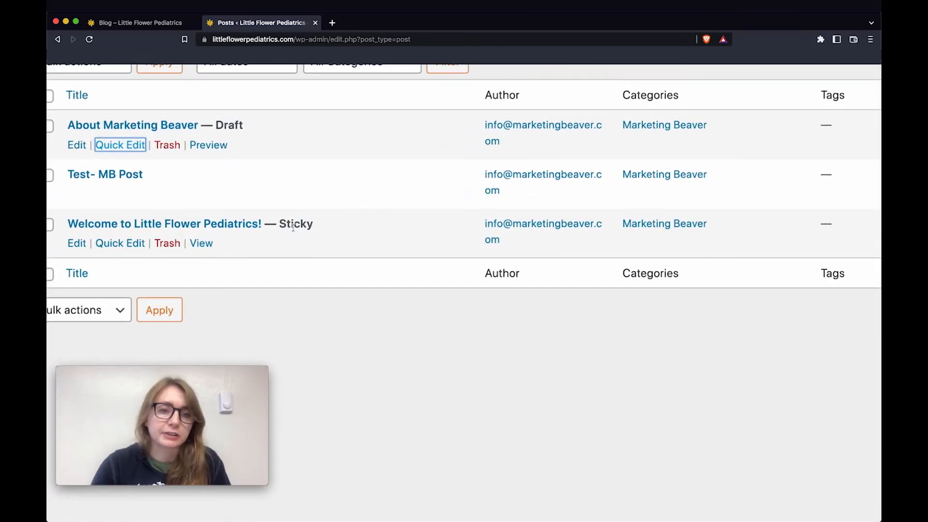
pyautogui.scroll(-5, 289, 226)
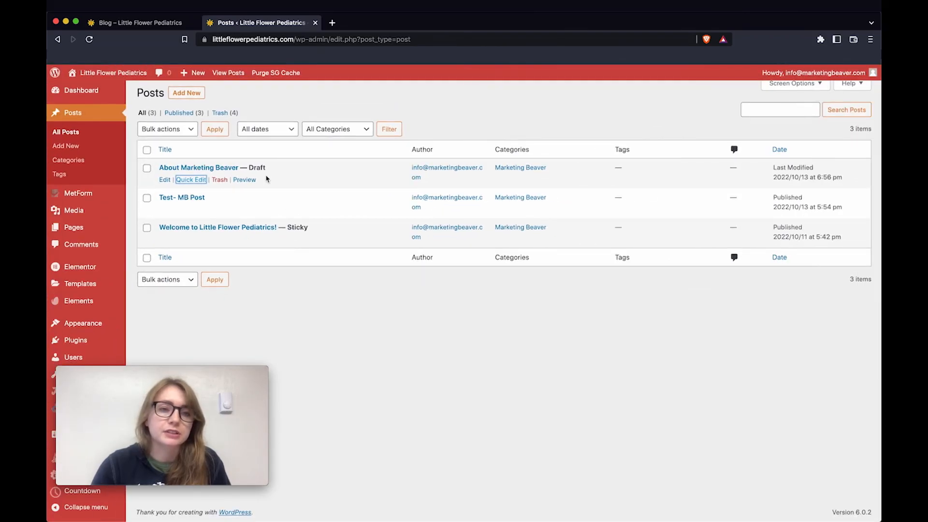